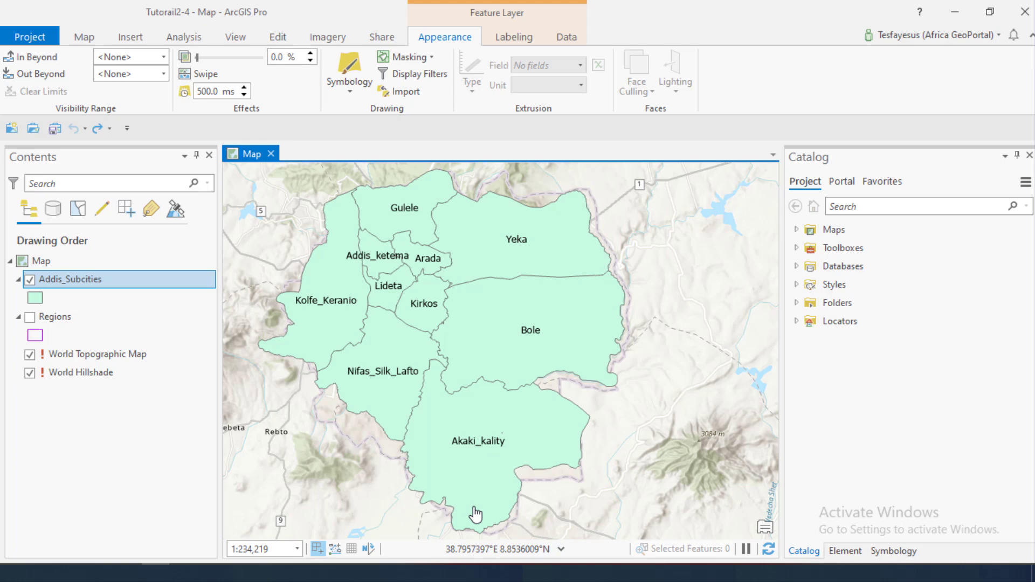
Open the Addis_Subcities attribute table, examine its sub-city fields and records, and close the table
right_click(73, 282)
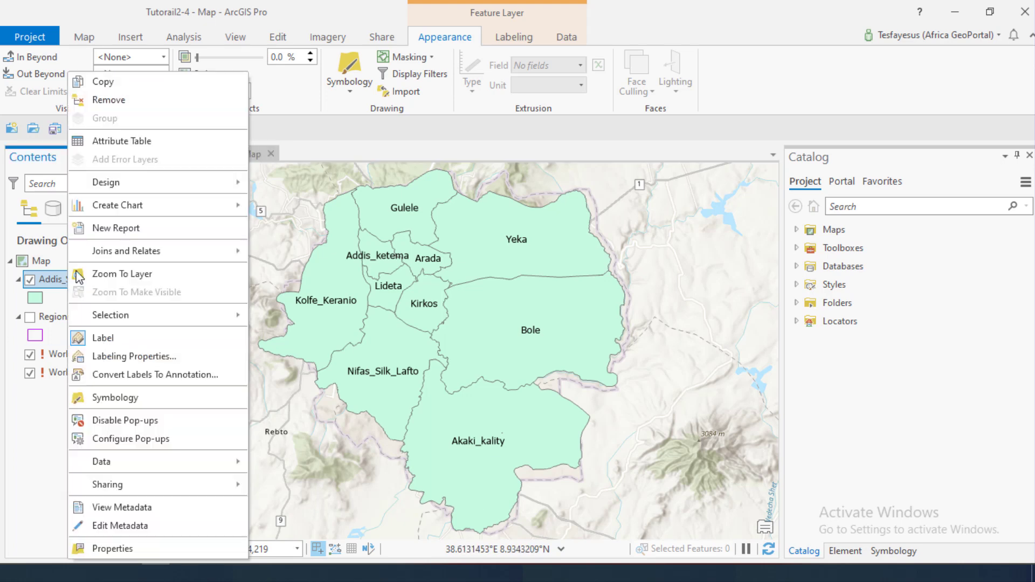
left_click(139, 141)
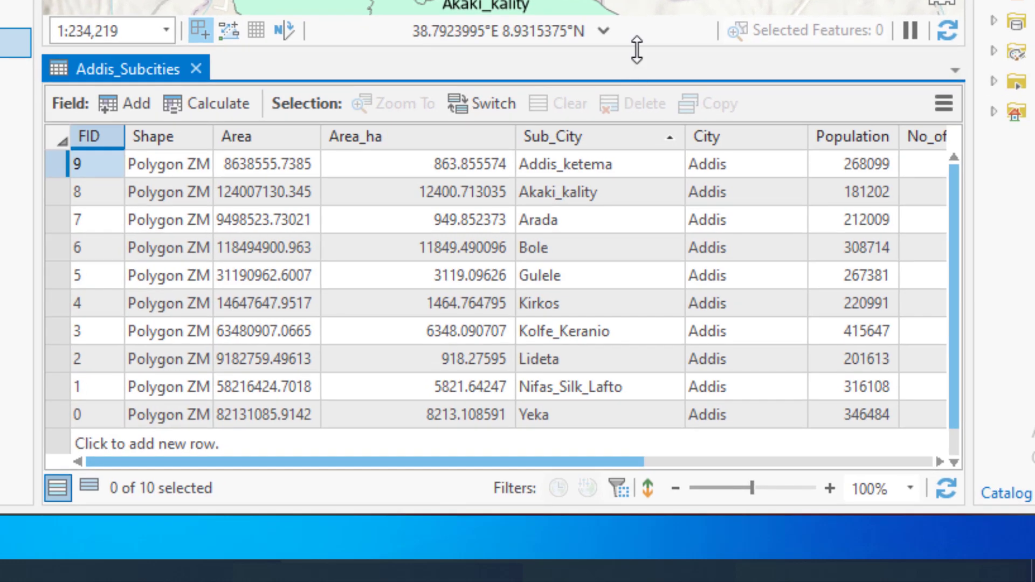
left_click_drag(636, 50, 639, 333)
left_click_drag(511, 56, 630, 66)
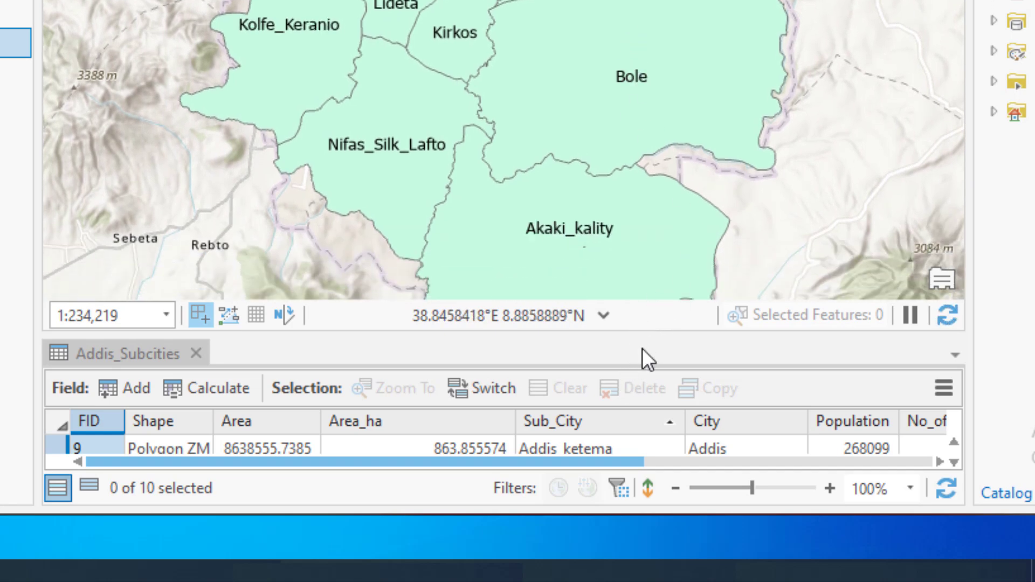
left_click_drag(647, 330, 617, 32)
left_click_drag(420, 462, 387, 457)
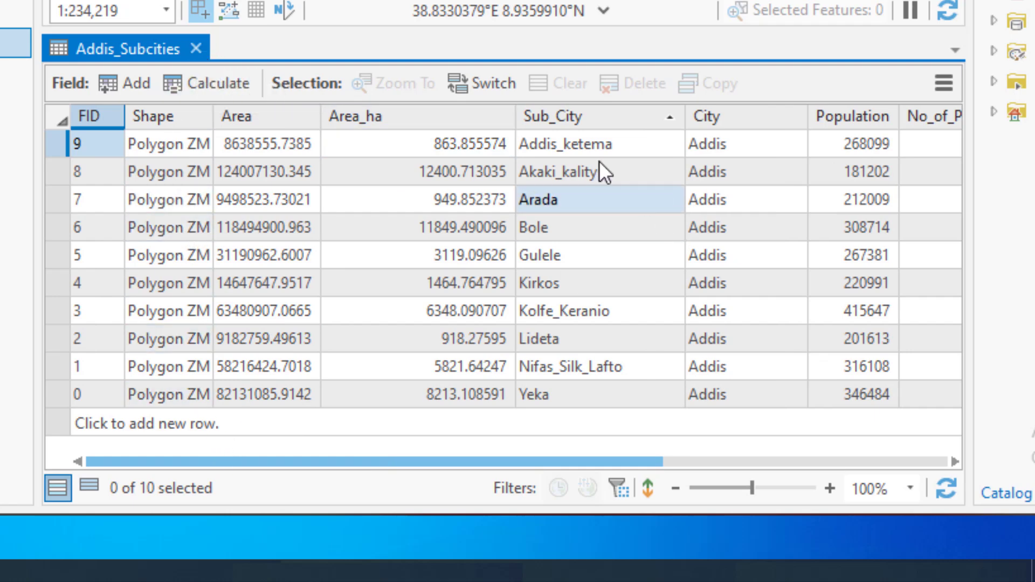
left_click(200, 47)
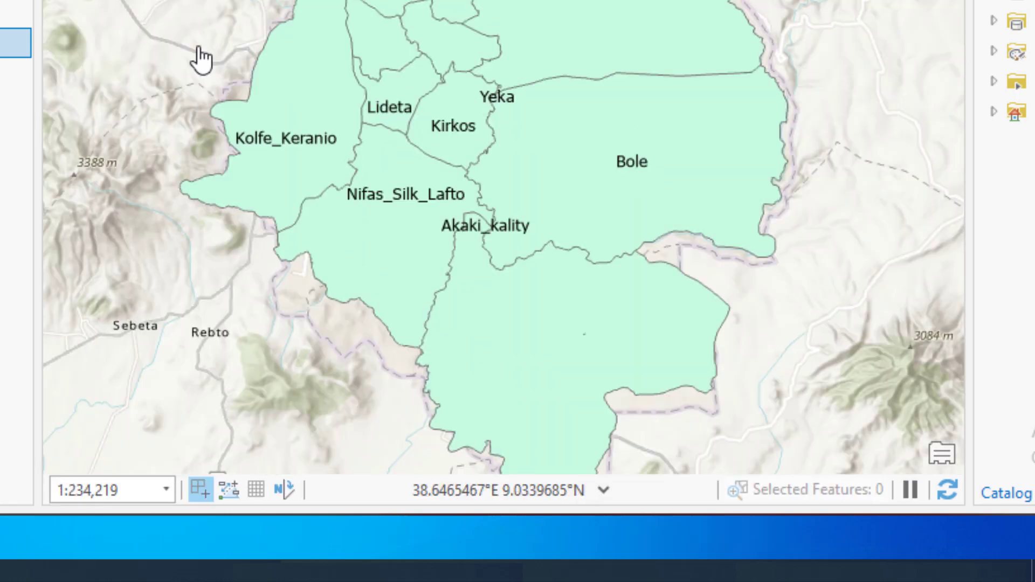
left_click_drag(523, 294, 513, 274)
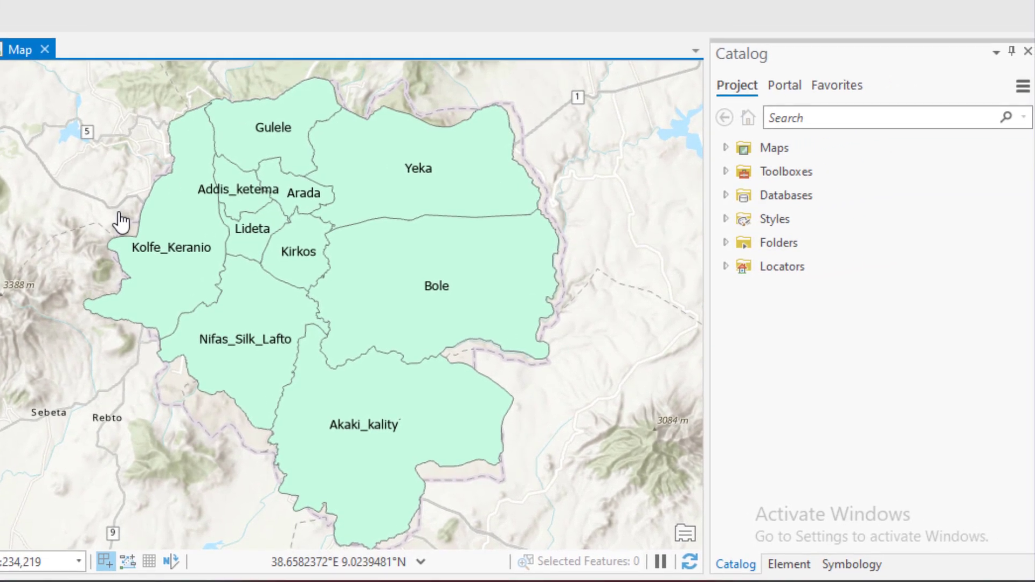
Set the primary symbology of the Addis_Subcities layer to Graduated Colors
left_click(850, 566)
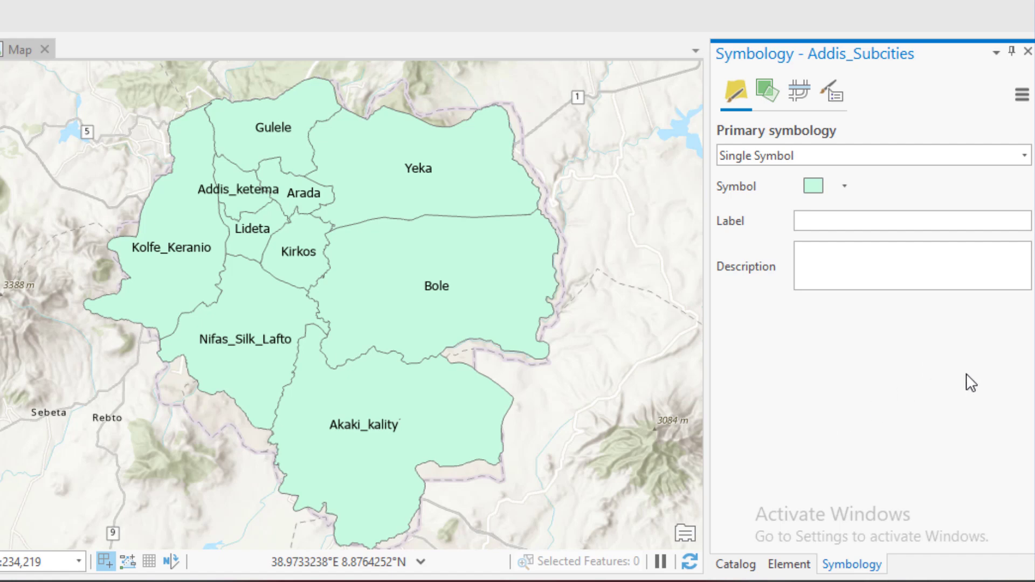
left_click(1025, 157)
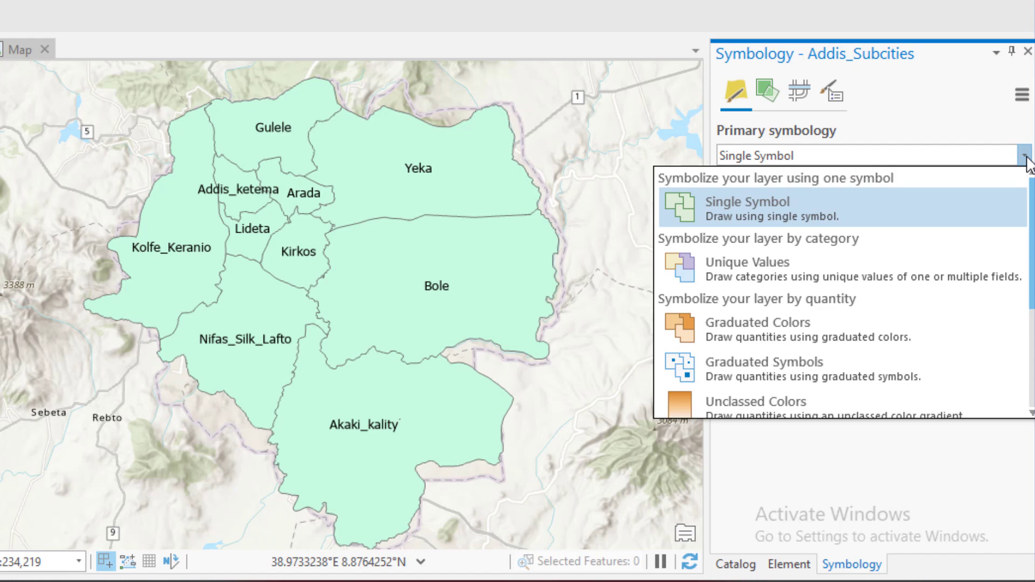
left_click(1025, 158)
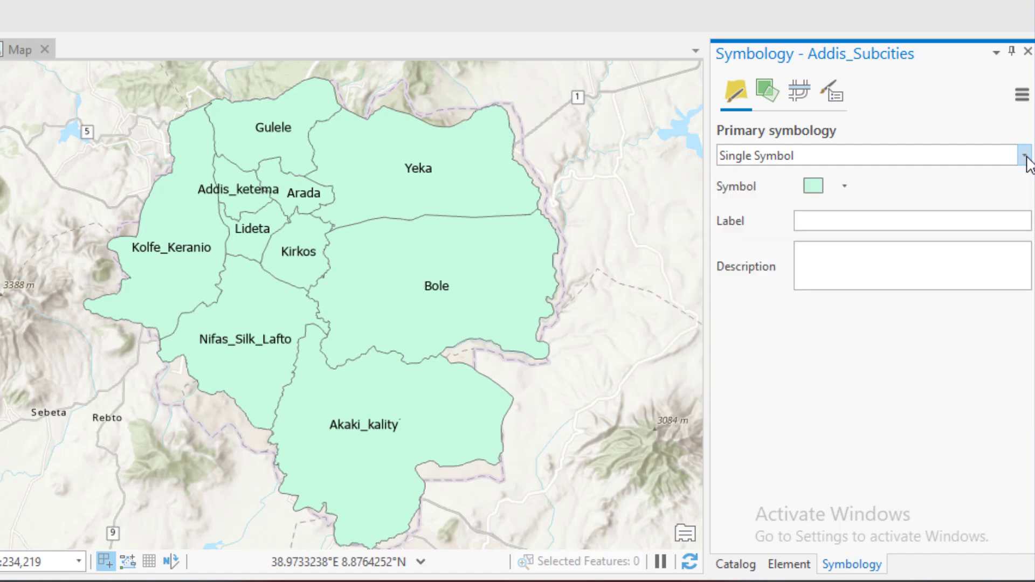
left_click(1025, 157)
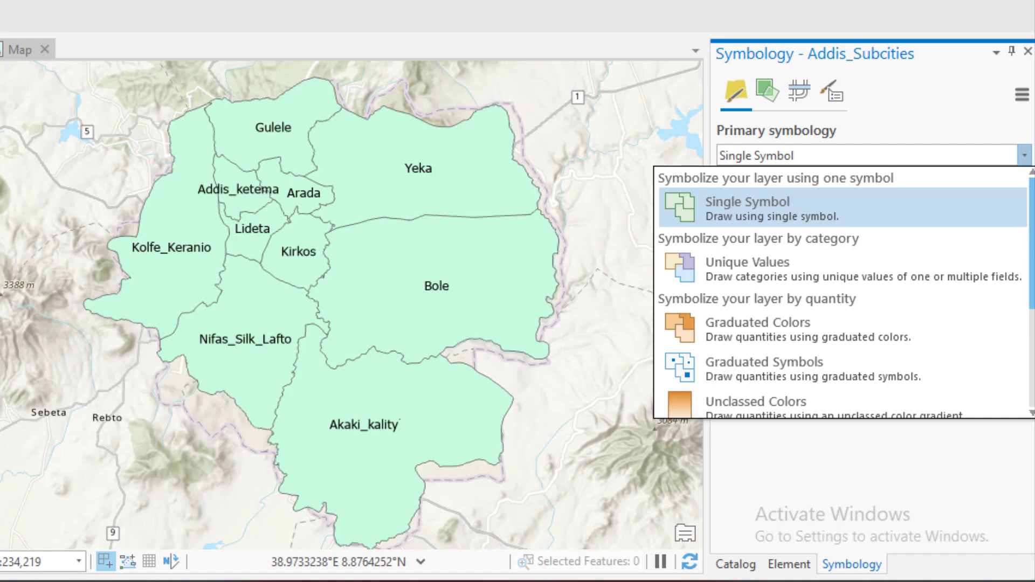
scroll(875, 346, "down", 3)
scroll(884, 340, "up", 2)
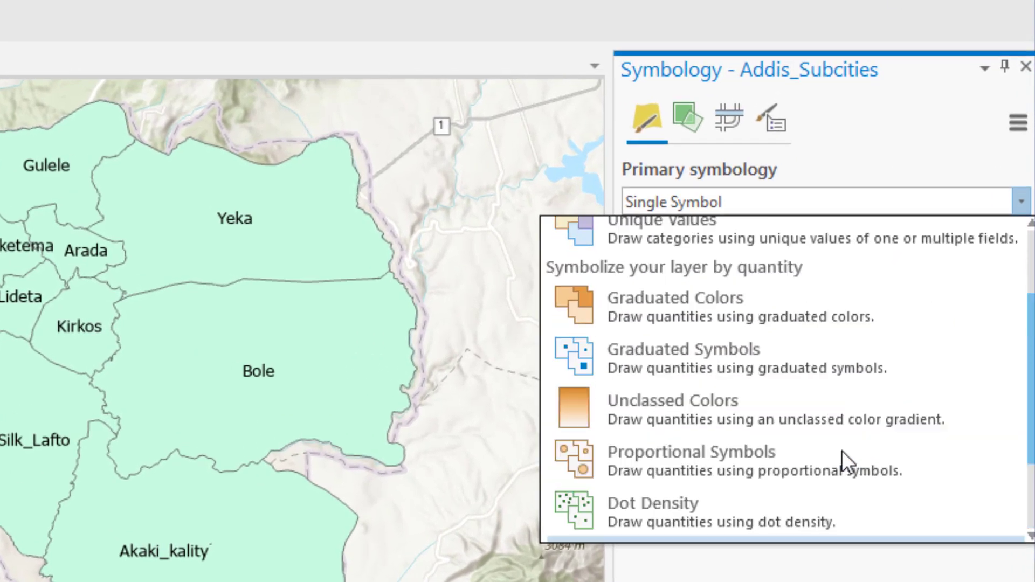
scroll(842, 450, "up", 2)
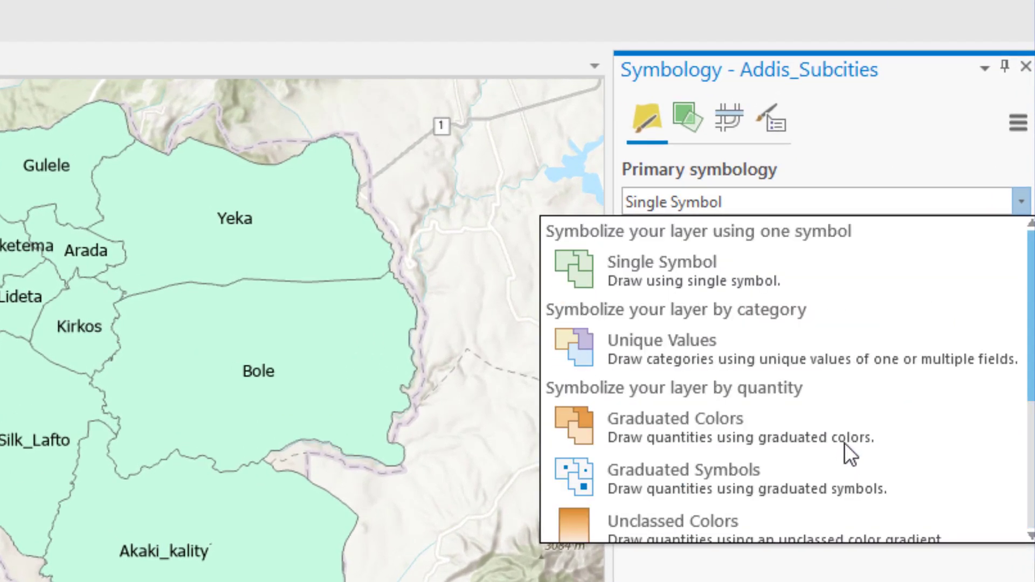
scroll(846, 455, "down", 2)
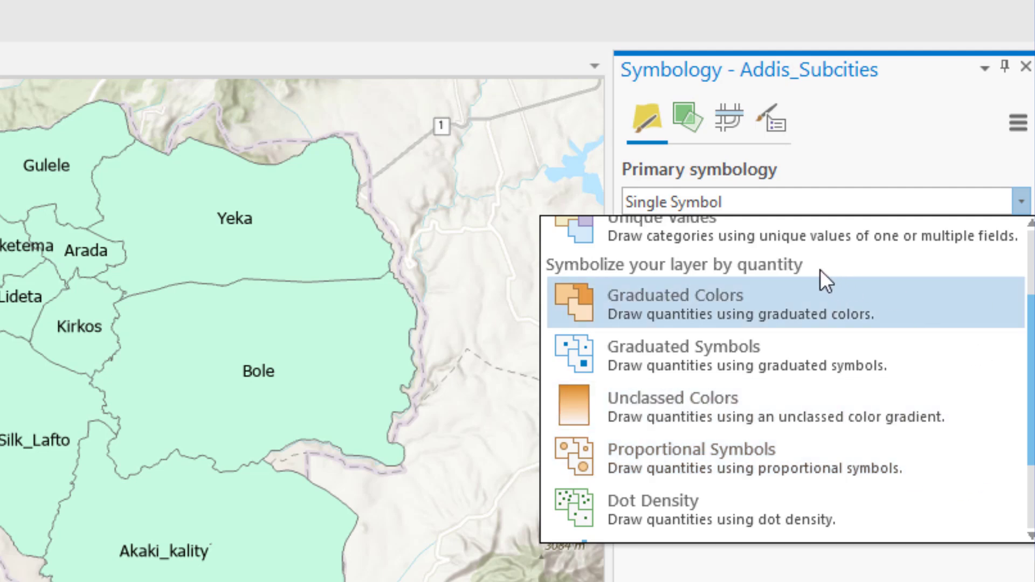
scroll(838, 325, "up", 2)
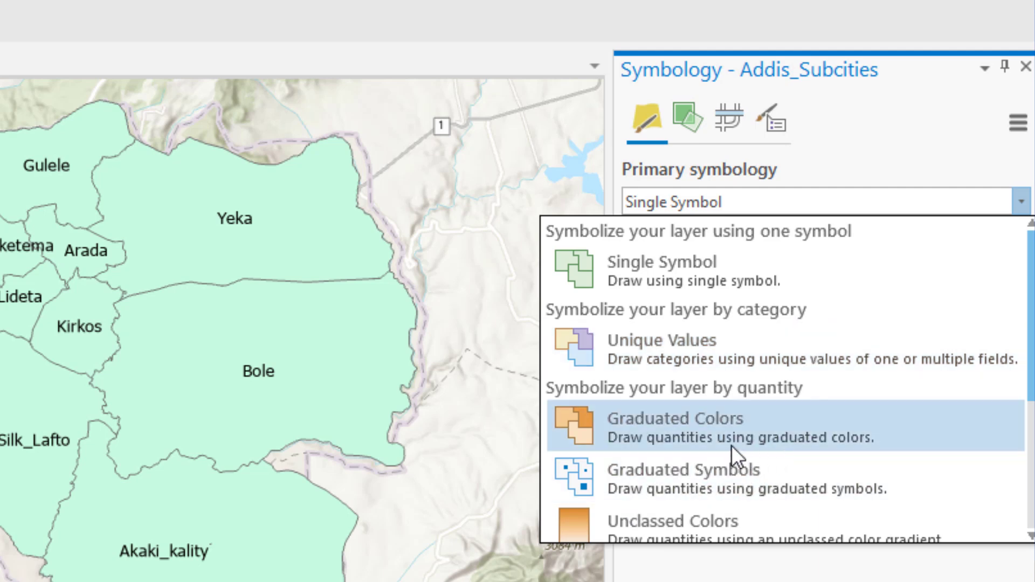
left_click(743, 426)
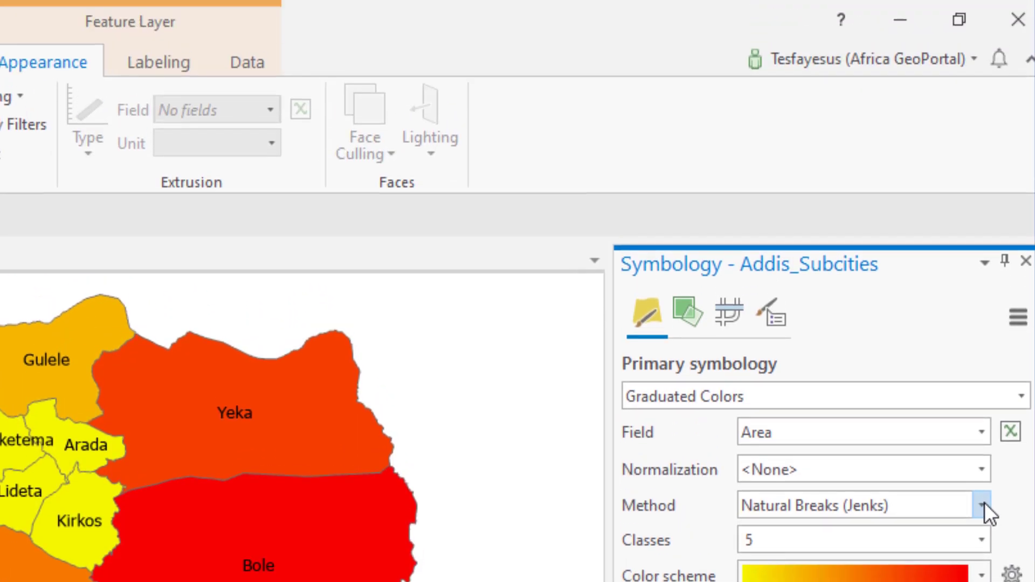
Set the classification method to Quantile and symbolize the sub-cities by the Univ/Colleg/TVET field
left_click(983, 310)
scroll(863, 420, "down", 3)
scroll(790, 188, "up", 3)
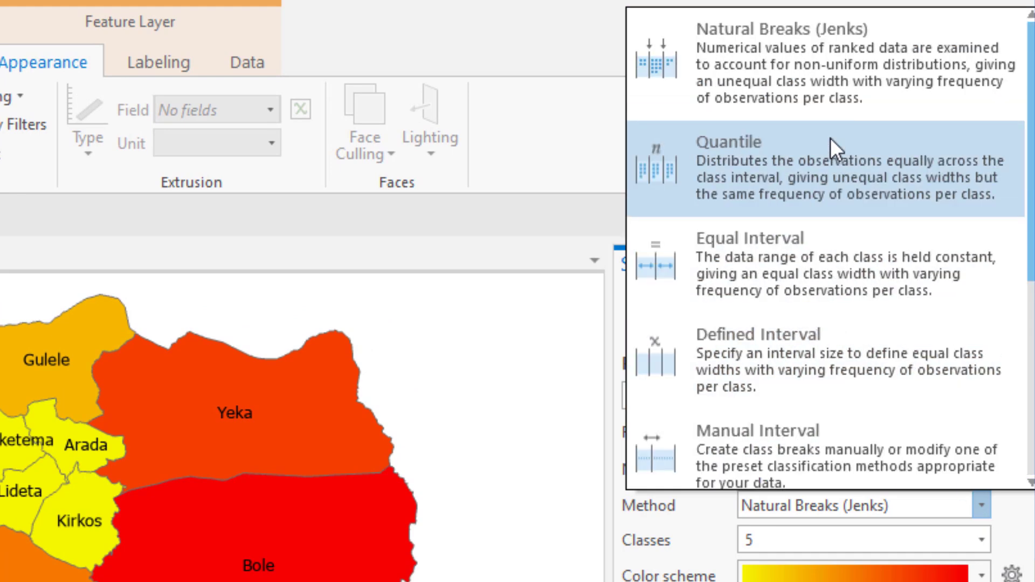
left_click(794, 147)
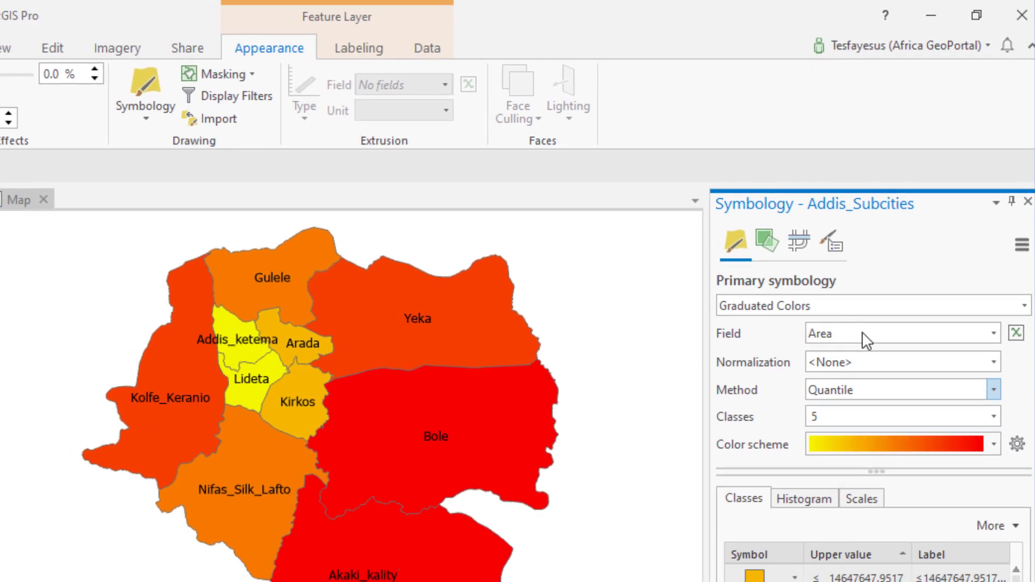
left_click(993, 334)
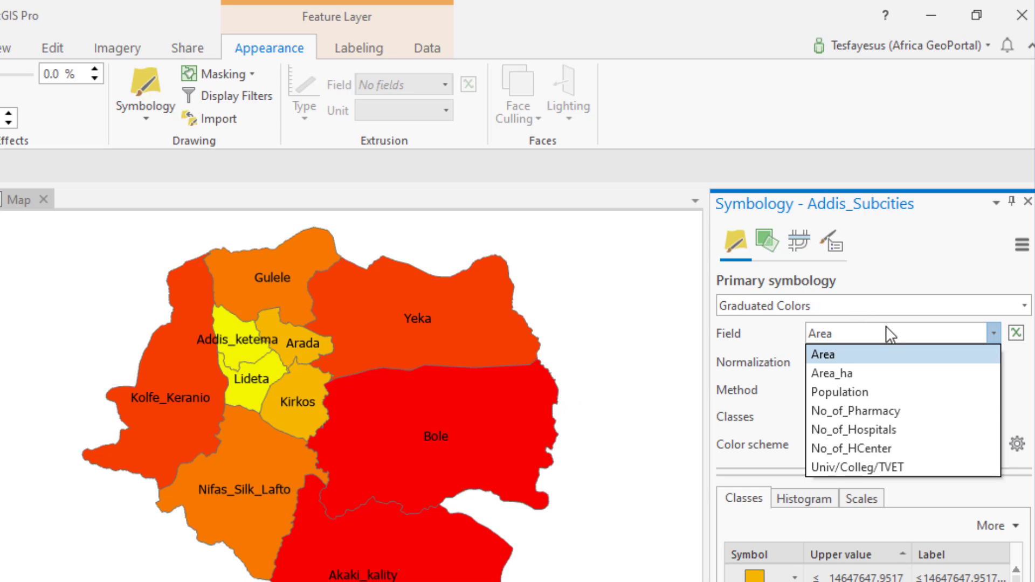
left_click(866, 465)
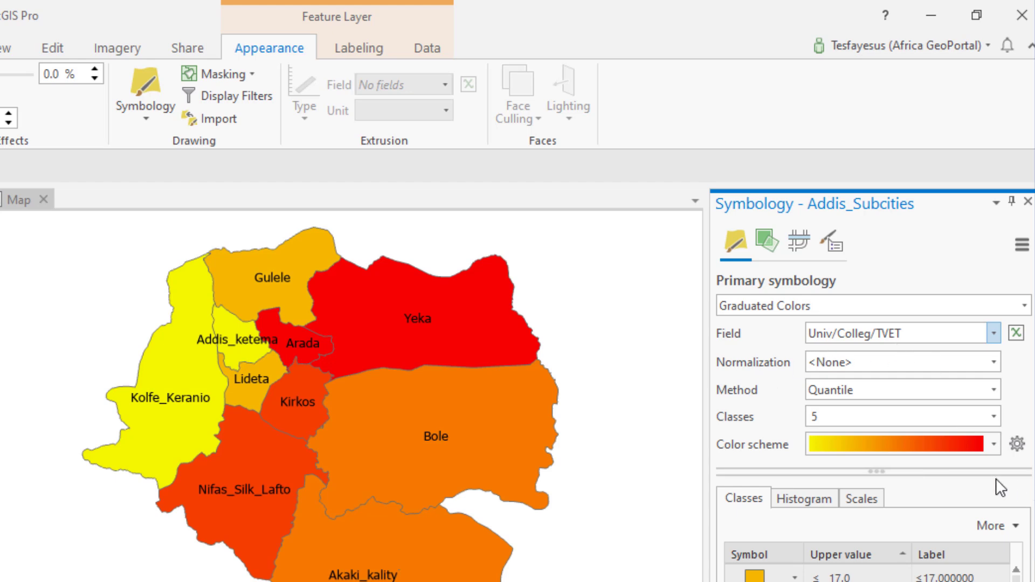
Apply the five-class pale blue to dark green color scheme to the sub-cities
left_click(994, 444)
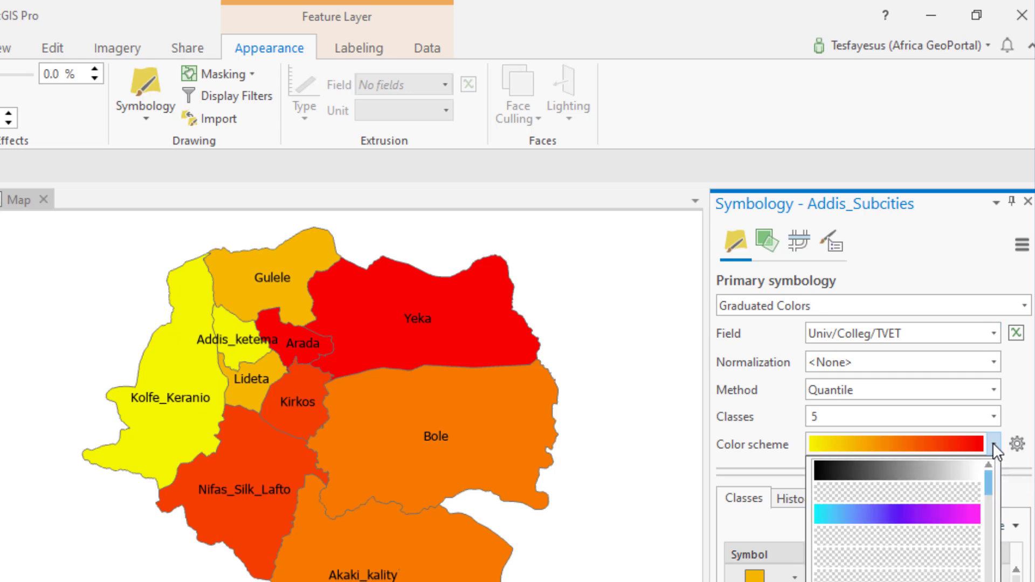
scroll(992, 496, "down", 3)
left_click(968, 534)
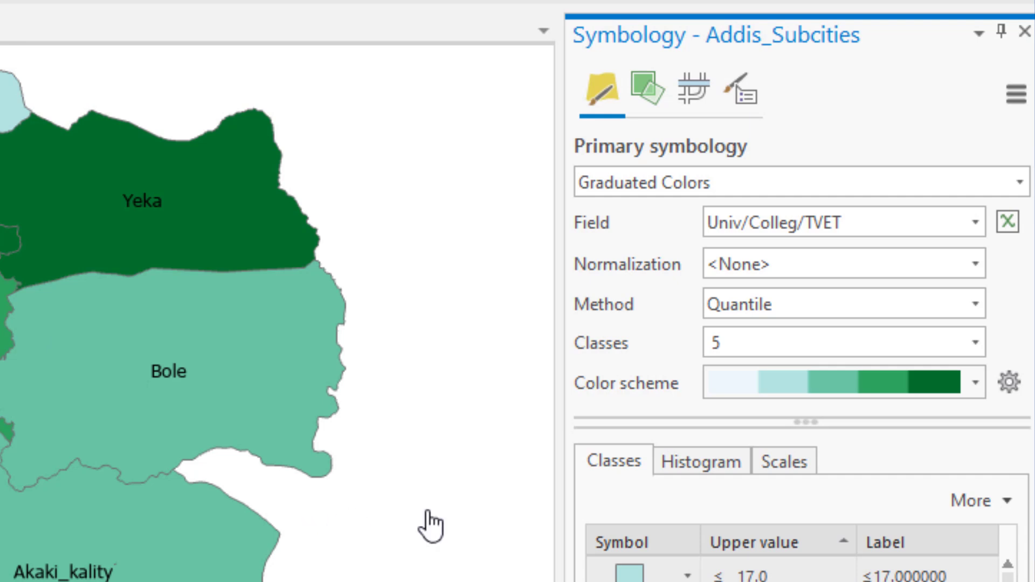
mouse_move(807, 422)
left_mouse_down()
mouse_move(809, 405)
mouse_move(806, 423)
left_mouse_up()
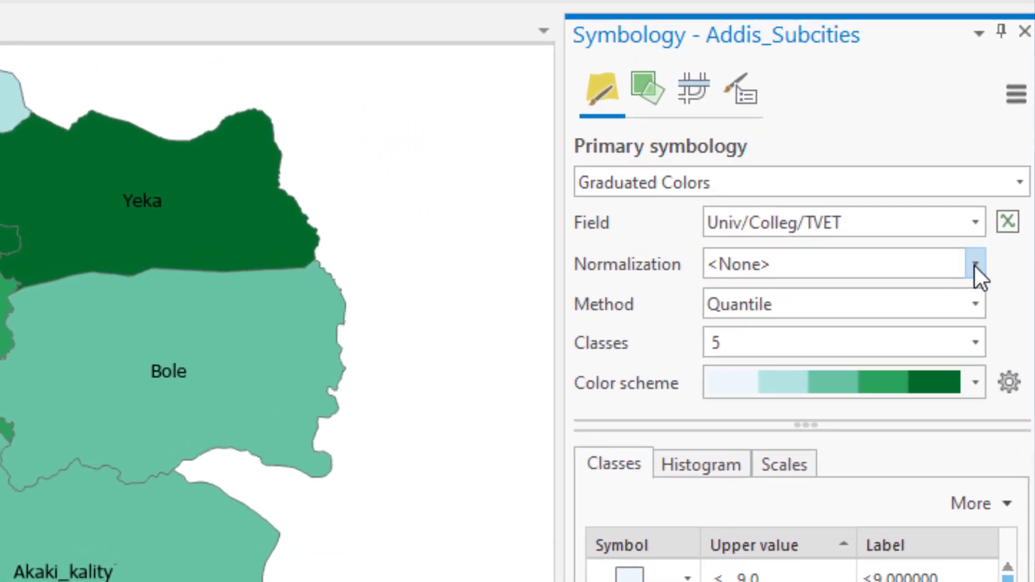
Examine the available normalization fields, classification methods and class counts for the graduated colors
left_click(975, 266)
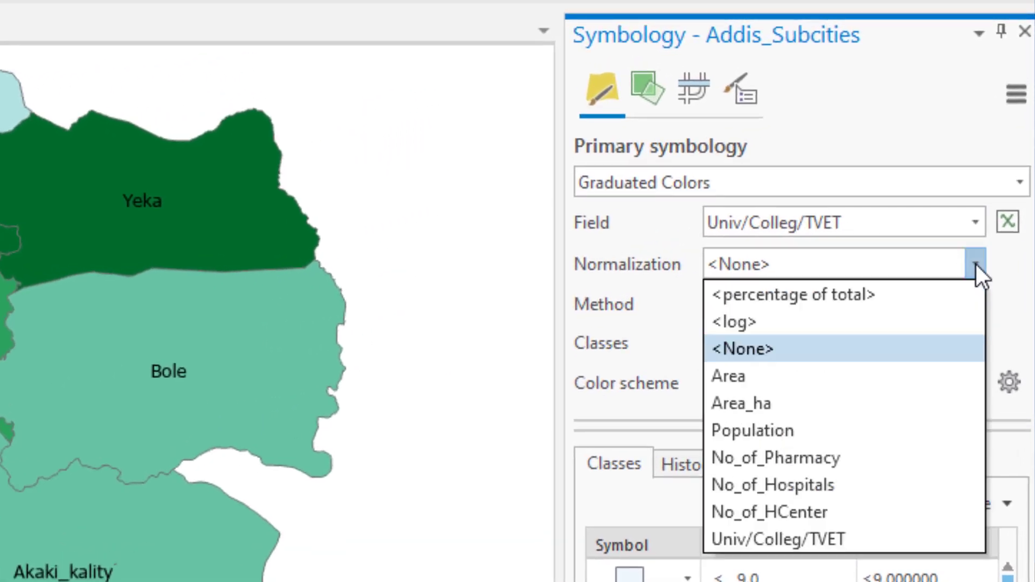
left_click(962, 261)
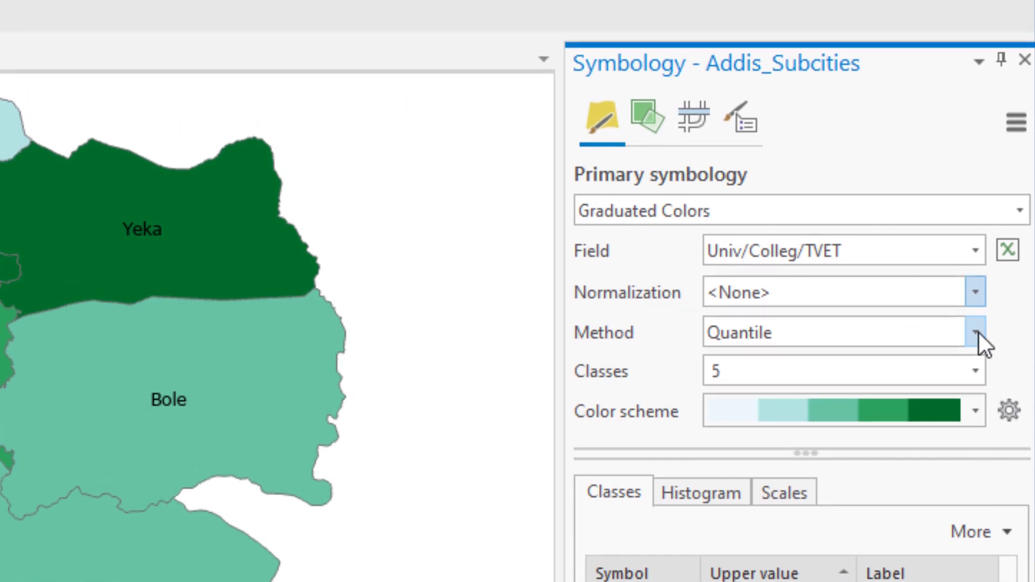
left_click(975, 305)
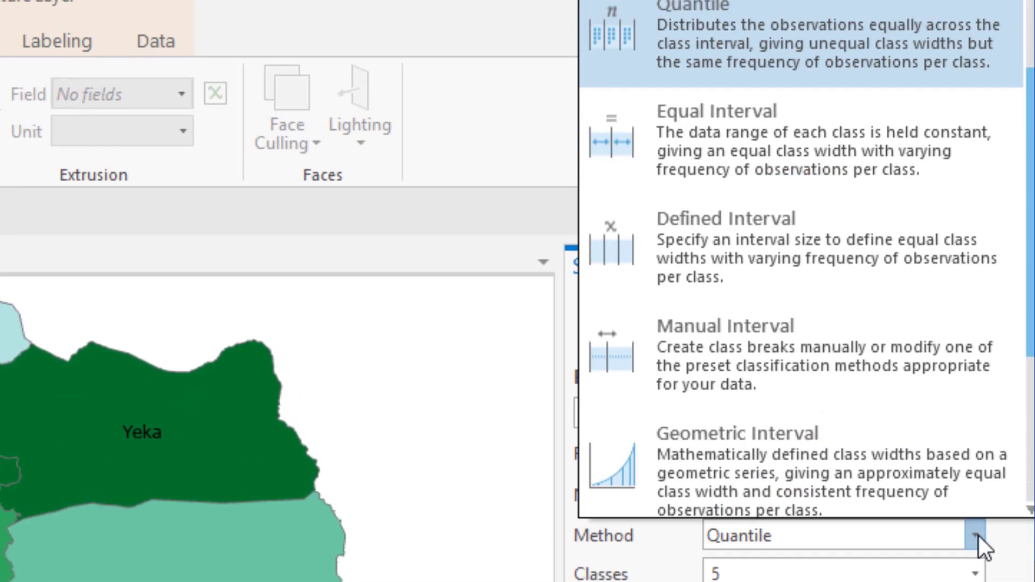
scroll(836, 324, "up", 1)
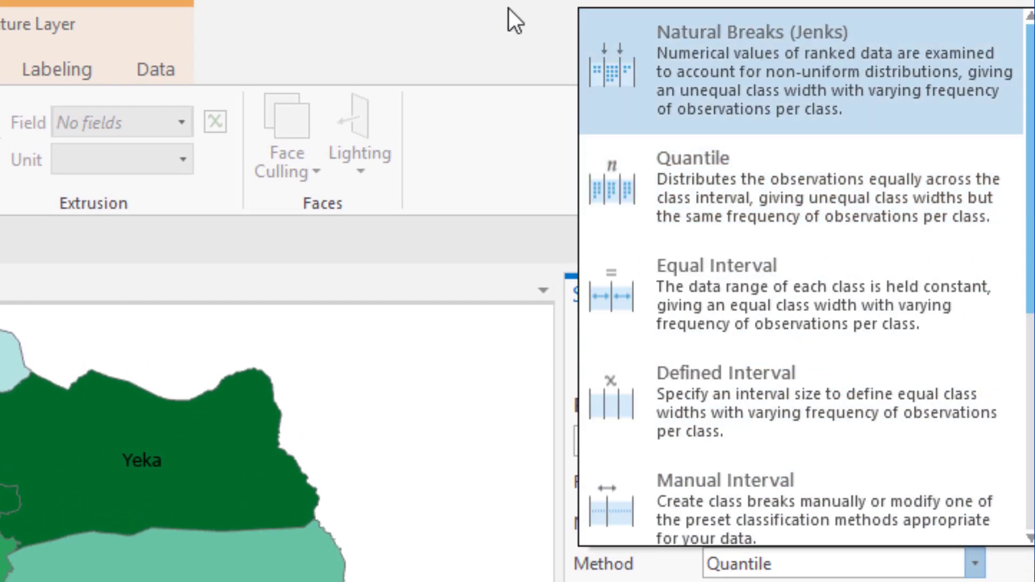
left_click(509, 38)
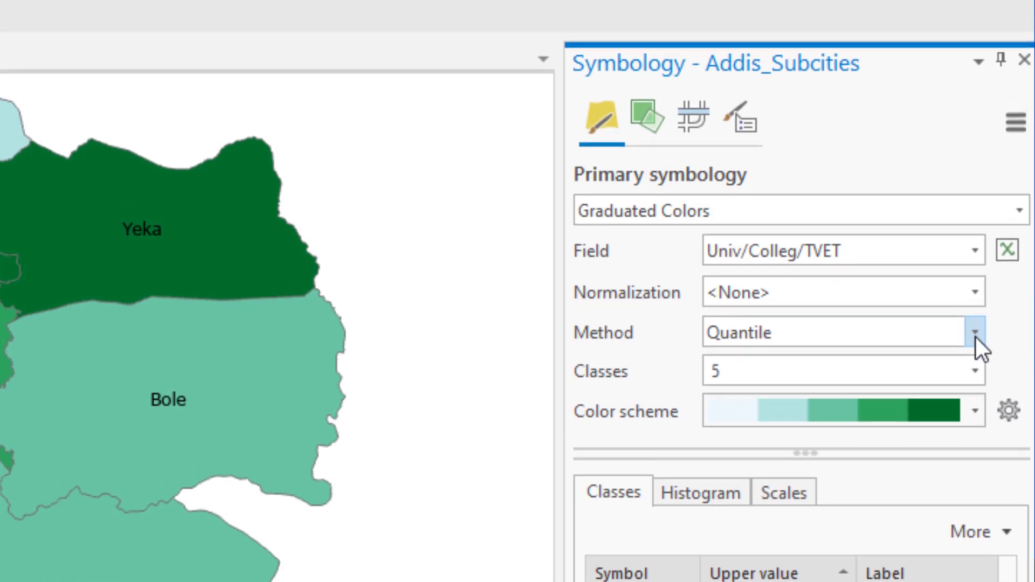
left_click(974, 310)
scroll(922, 145, "down", 3)
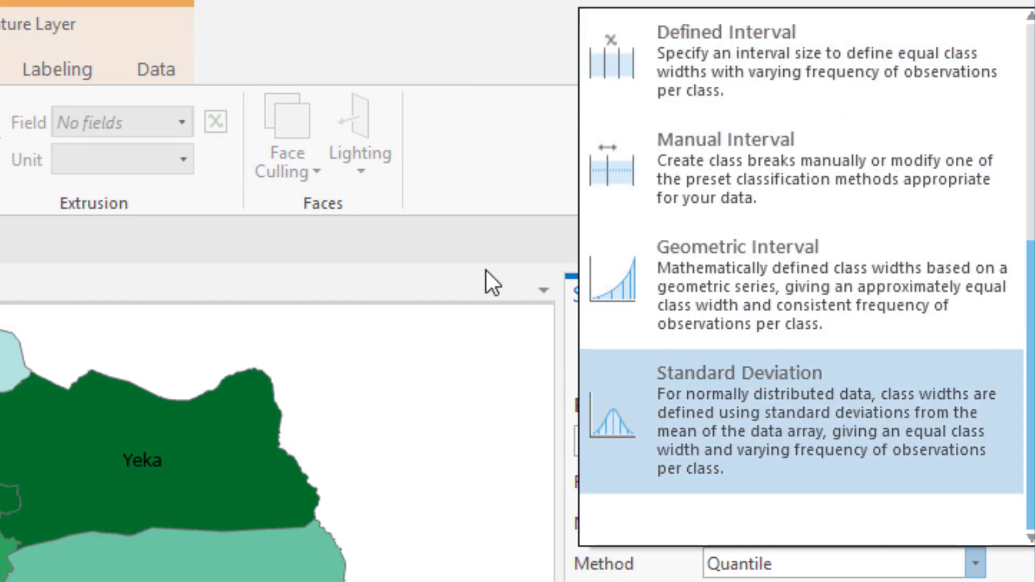
left_click(483, 47)
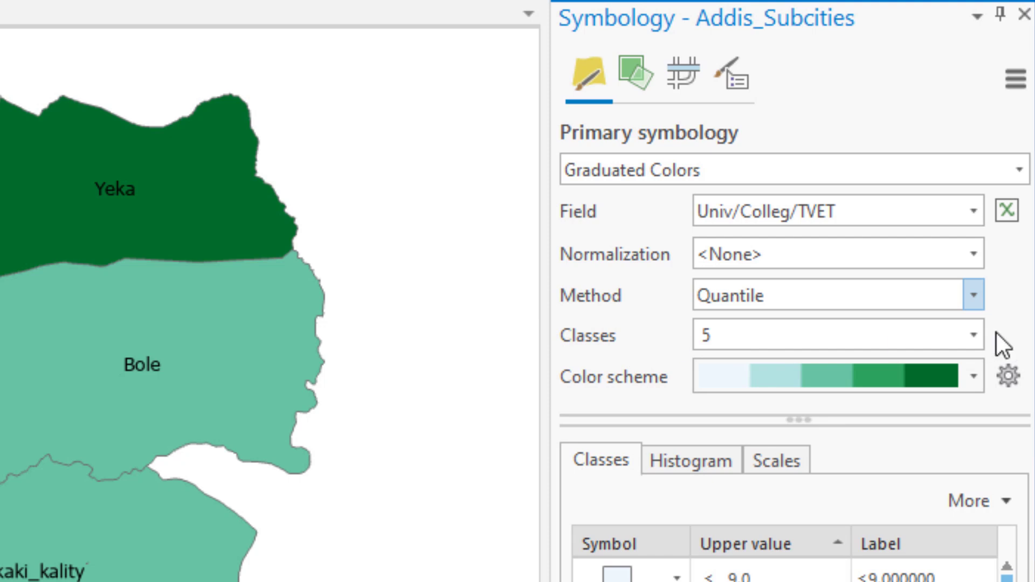
left_click(973, 334)
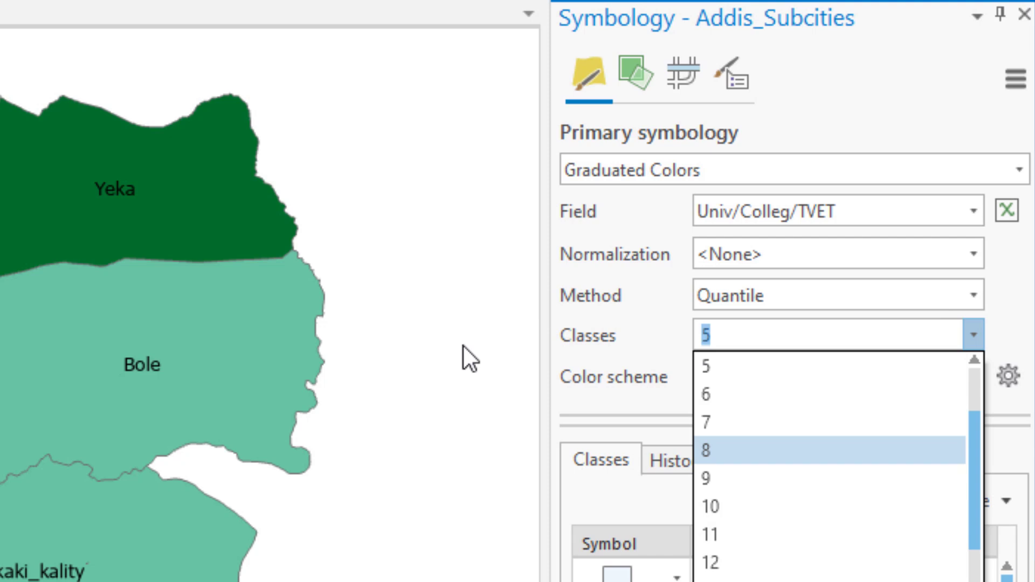
left_click(736, 3)
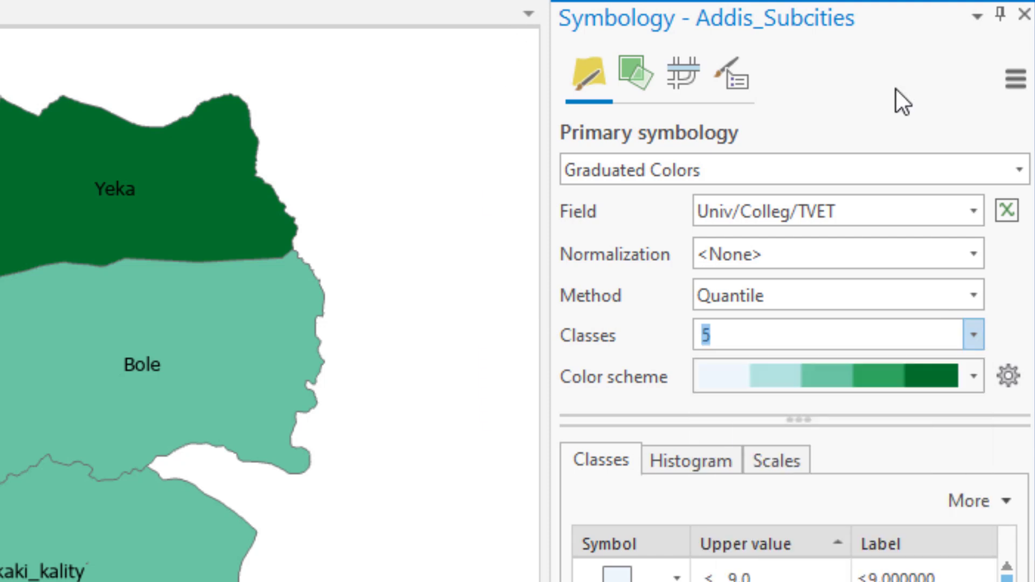
Apply the Greens (5 Classes) color scheme to the graduated colors symbology
left_click(975, 376)
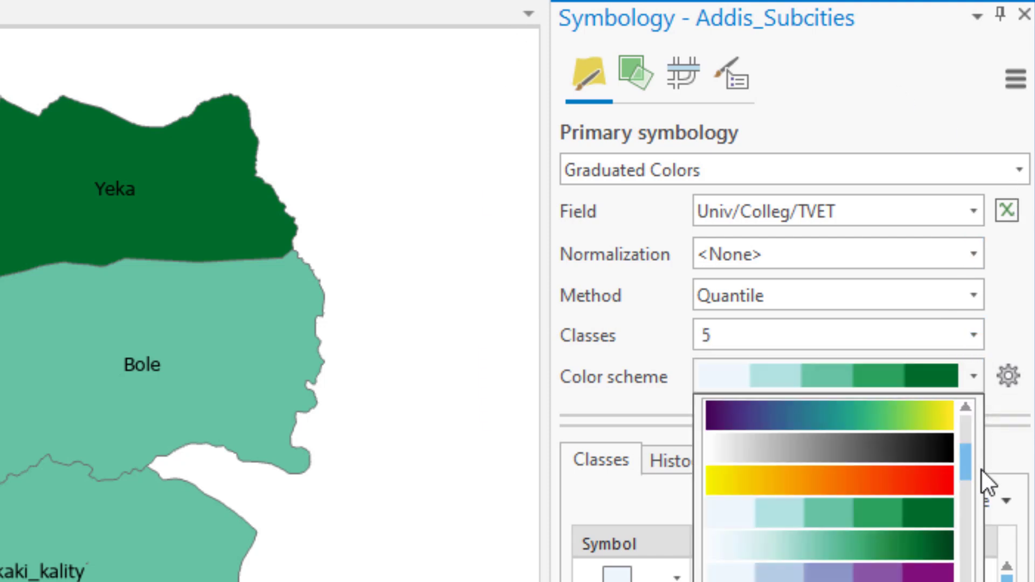
left_click_drag(968, 458, 978, 516)
scroll(978, 516, "down", 1)
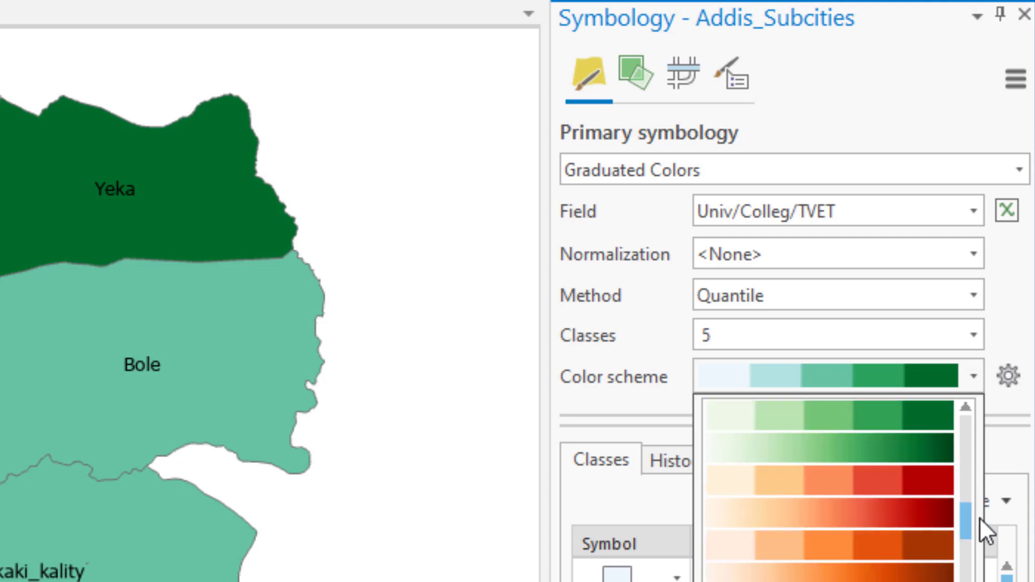
left_click(932, 414)
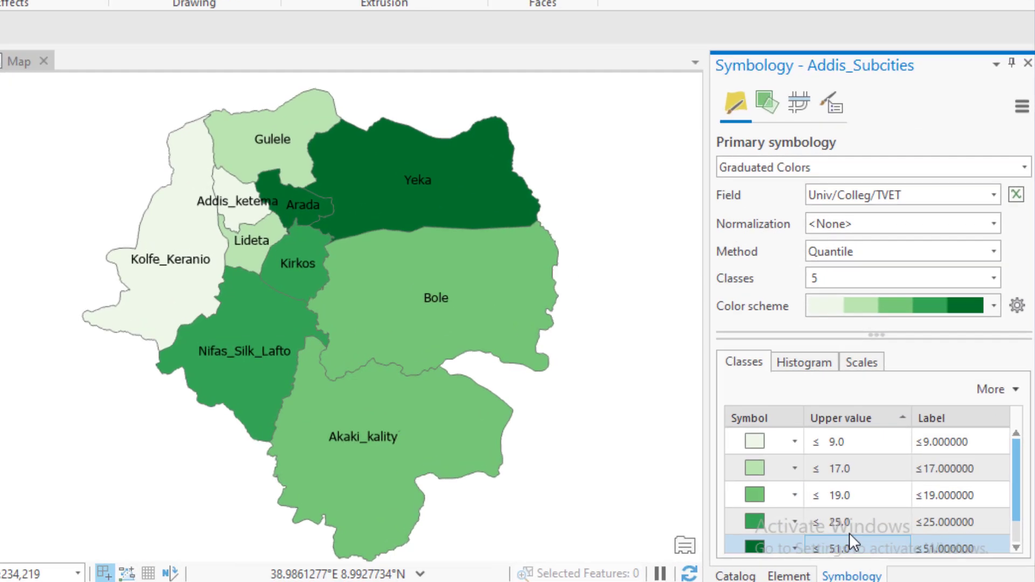
Examine the upper values of the symbology classes, from the lowest to the highest class
left_click(878, 469)
left_click(901, 539)
left_click(696, 326)
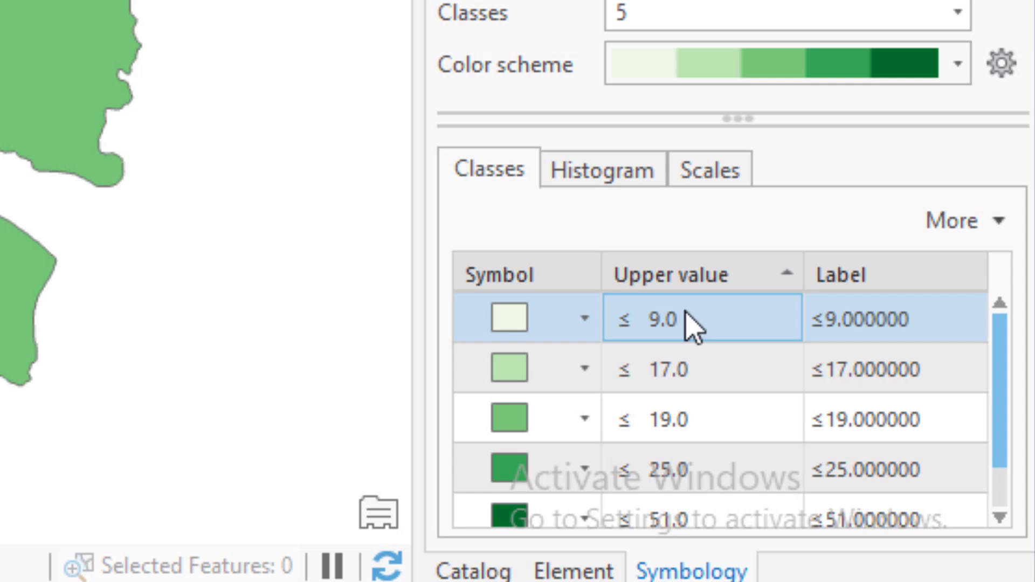
Review the symbol, upper value and label of each class in the graduated colors class table
left_click(676, 371)
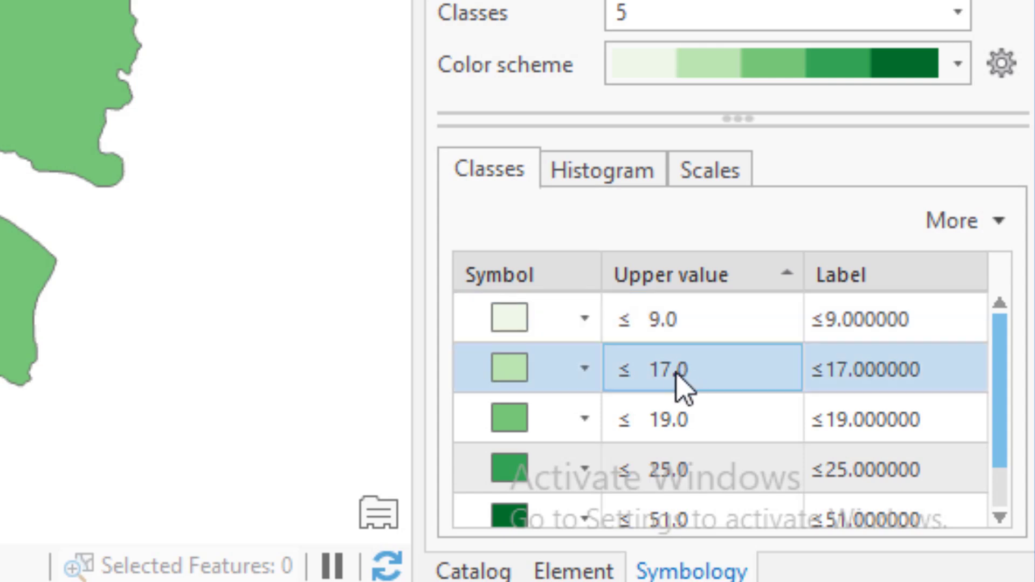
left_click(671, 422)
left_click(687, 479)
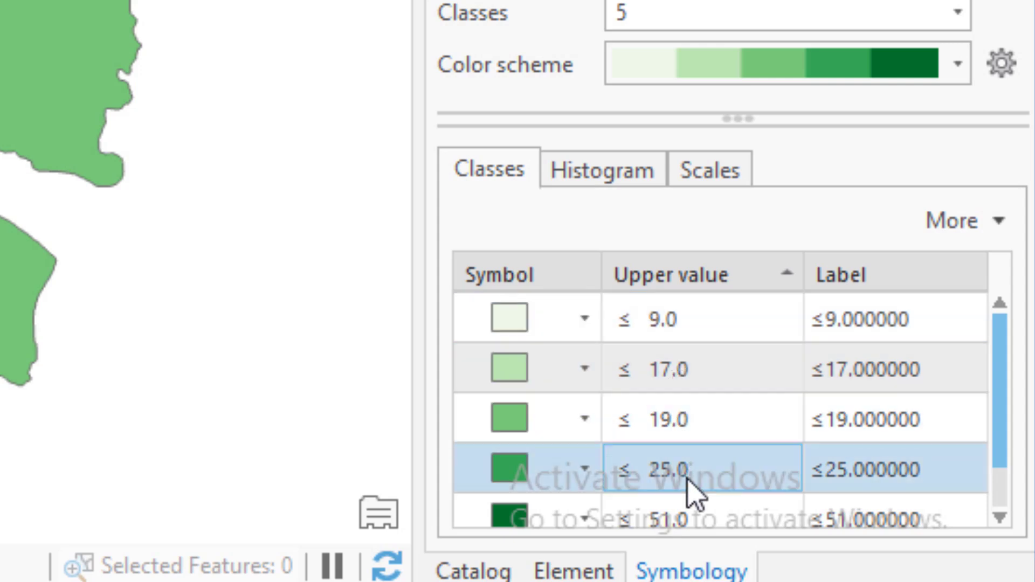
left_click(682, 518)
left_click(684, 478)
left_click(686, 422)
left_click(701, 379)
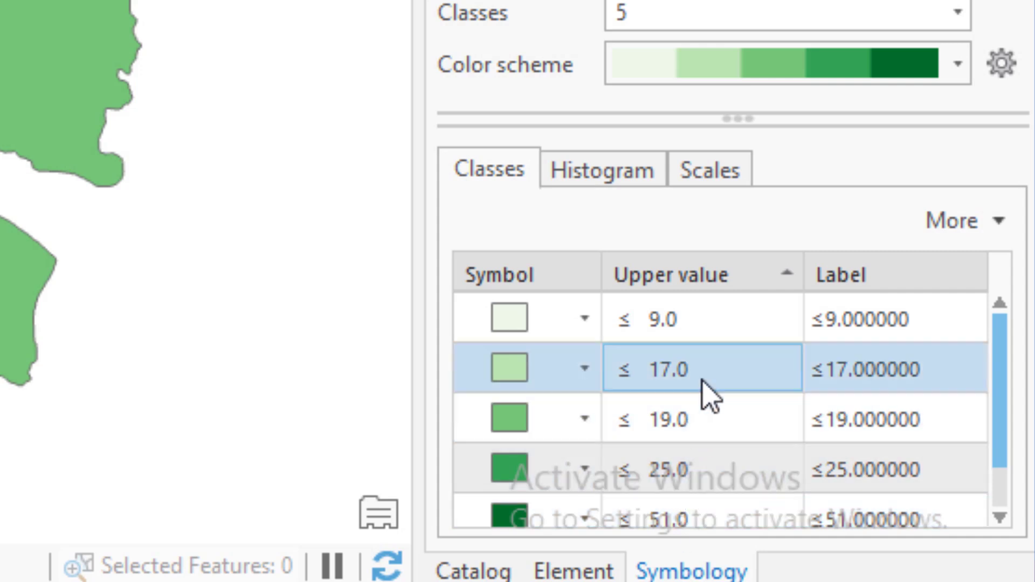
left_click(712, 304)
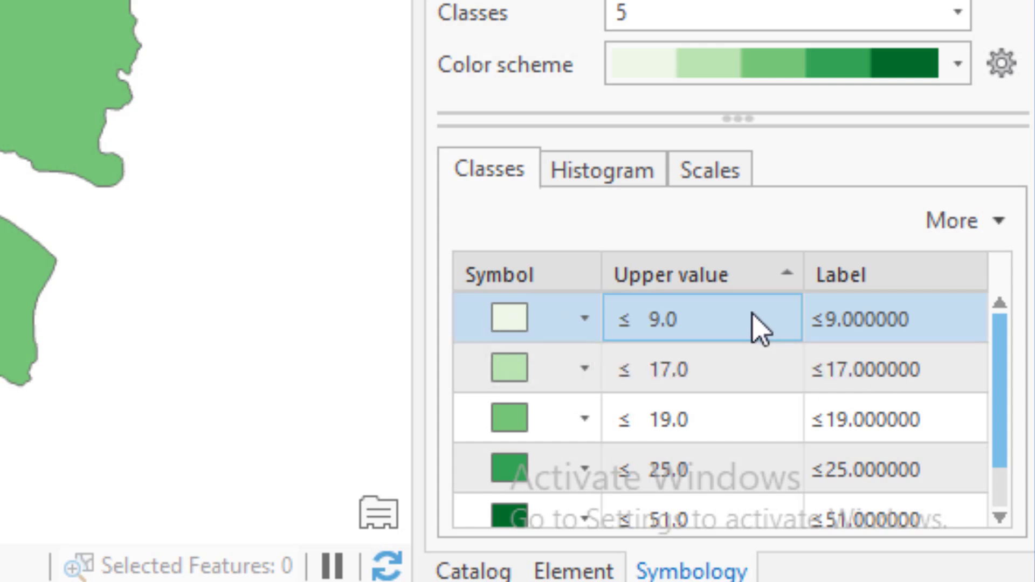
left_click(597, 324)
left_click(712, 331)
left_click(571, 339)
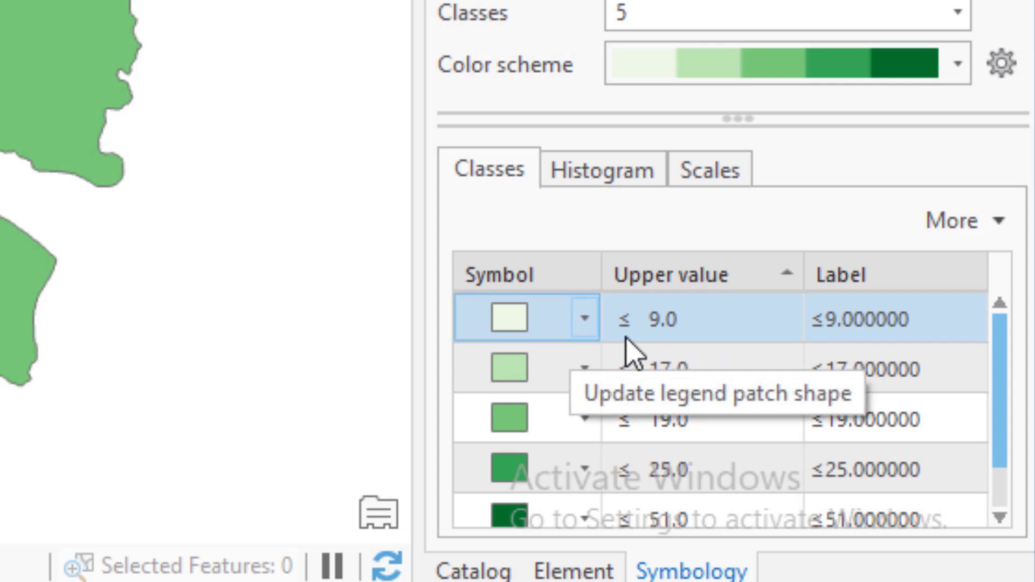
left_click(666, 370)
left_click(819, 366)
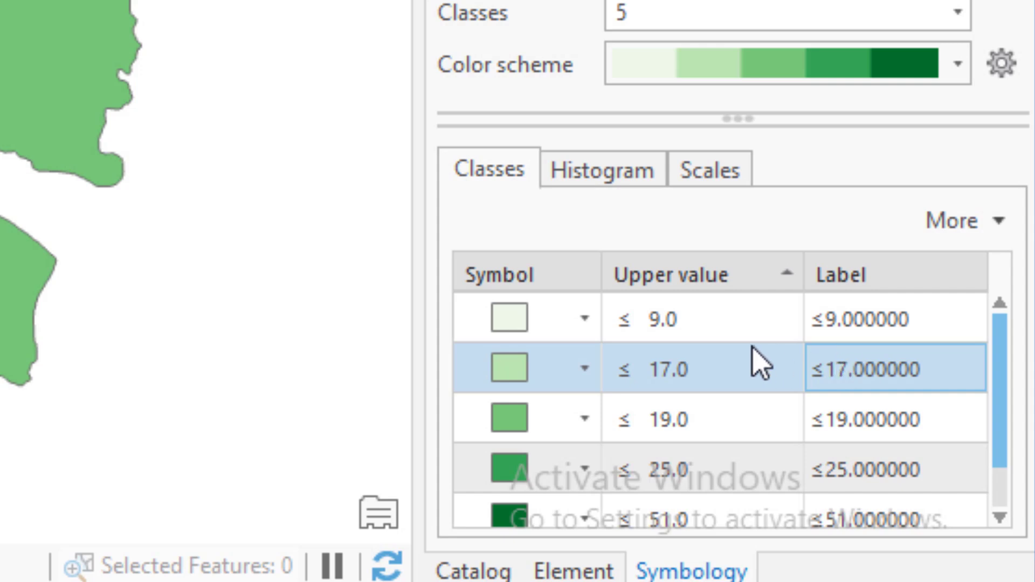
left_click(703, 332)
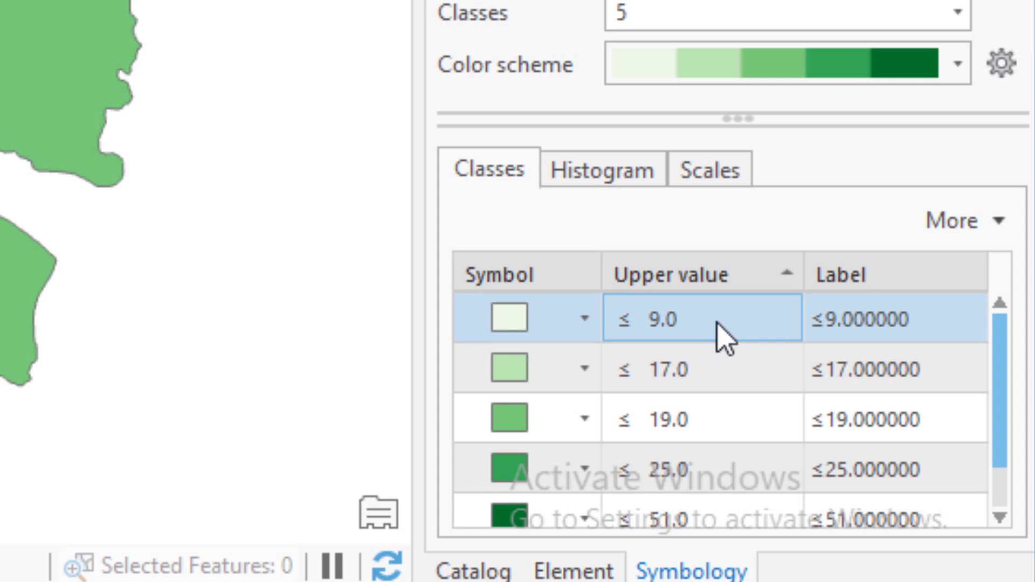
left_click(686, 371)
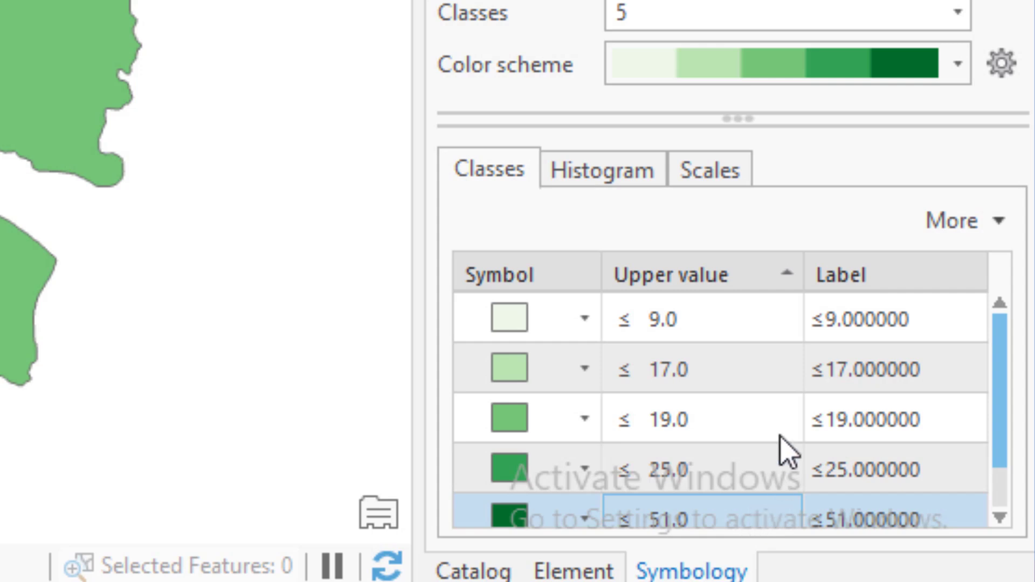
Shift the class breaks on the symbology histogram to about 19.87, 28.95 and 37.98, leaving the lowest break at 9
left_click(609, 171)
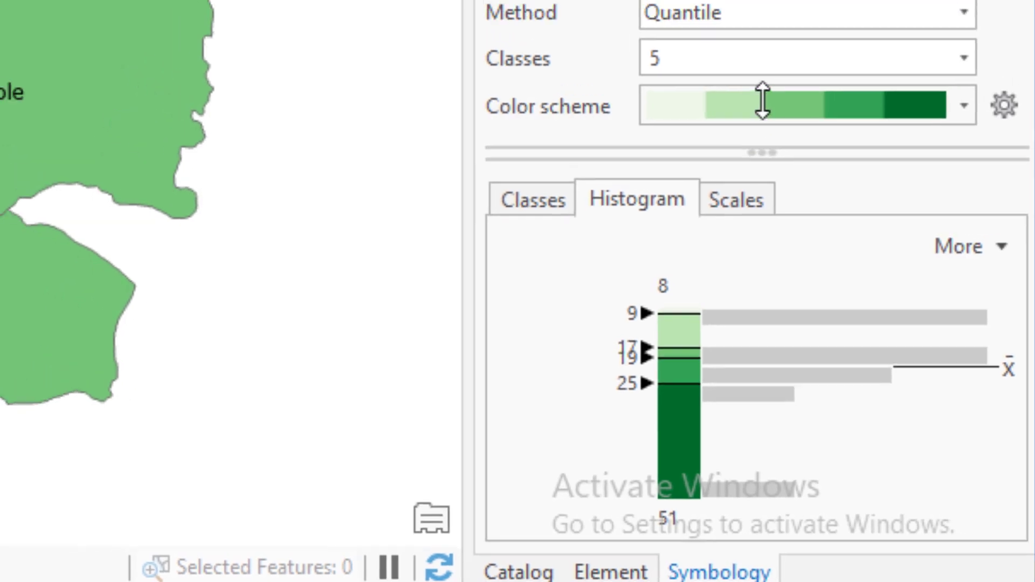
left_click_drag(763, 102, 739, 0)
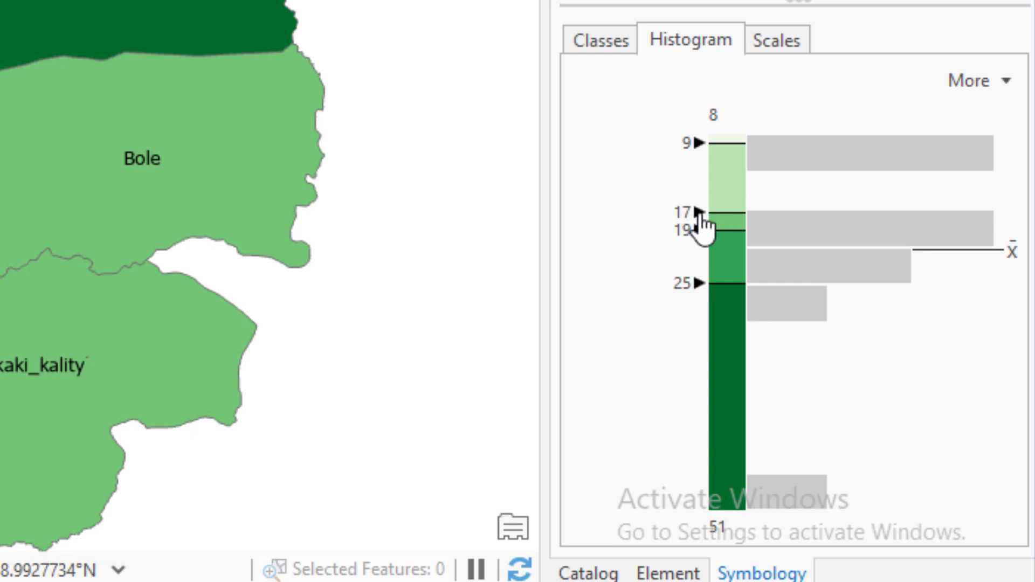
mouse_move(700, 212)
left_mouse_down()
mouse_move(700, 201)
mouse_move(700, 406)
mouse_move(700, 396)
left_mouse_up()
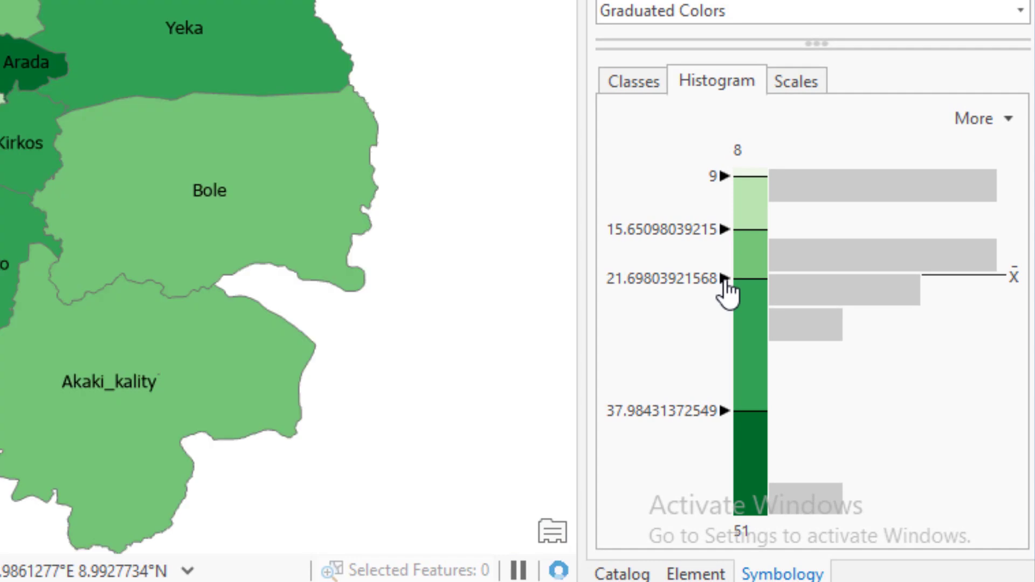
mouse_move(716, 277)
left_mouse_down()
mouse_move(719, 311)
mouse_move(743, 355)
left_mouse_up()
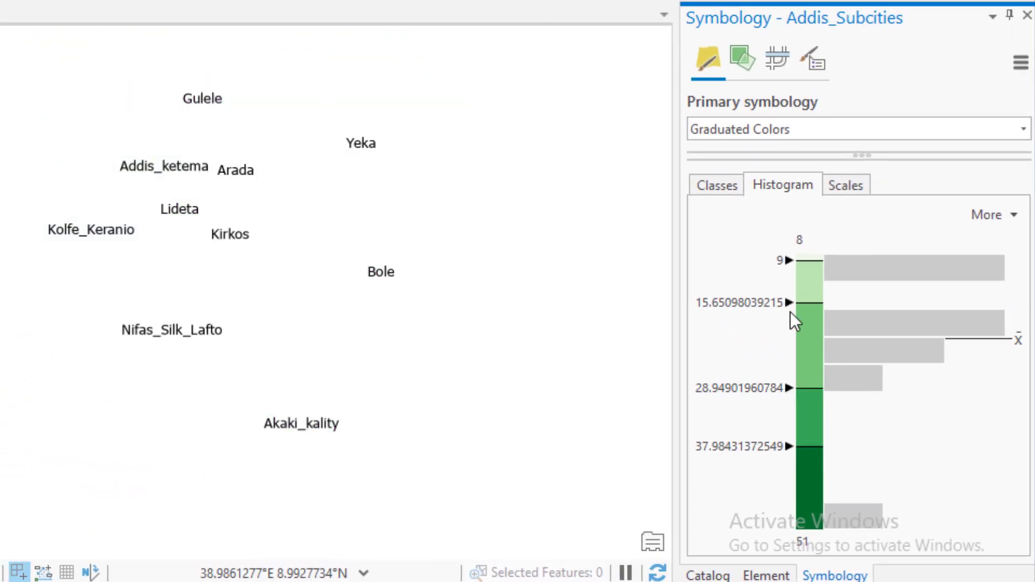
mouse_move(792, 305)
left_mouse_down()
mouse_move(790, 345)
mouse_move(809, 352)
left_mouse_up()
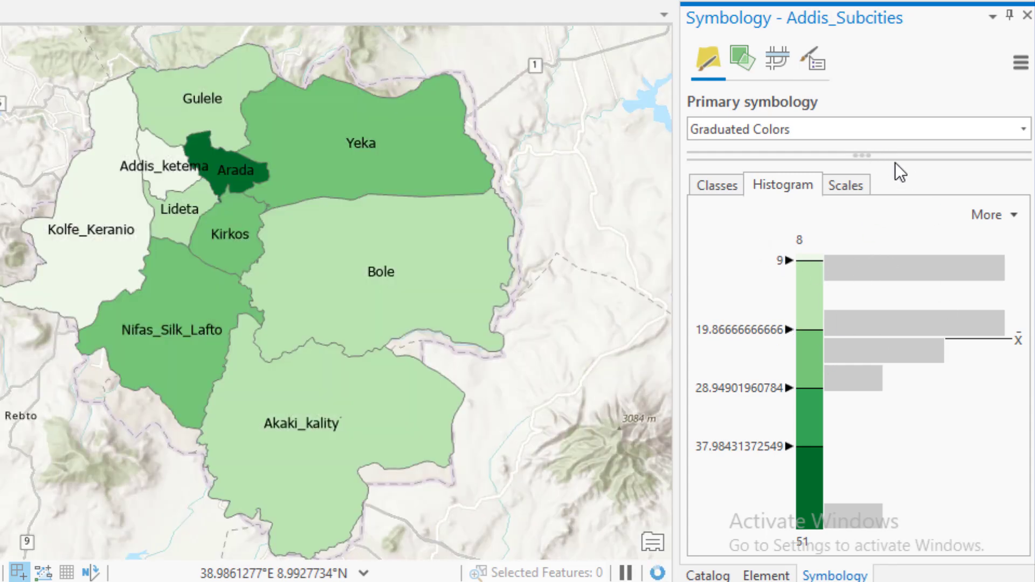
Reveal the graduated colors settings and set the classification method back to Quantile
left_click_drag(864, 155, 869, 321)
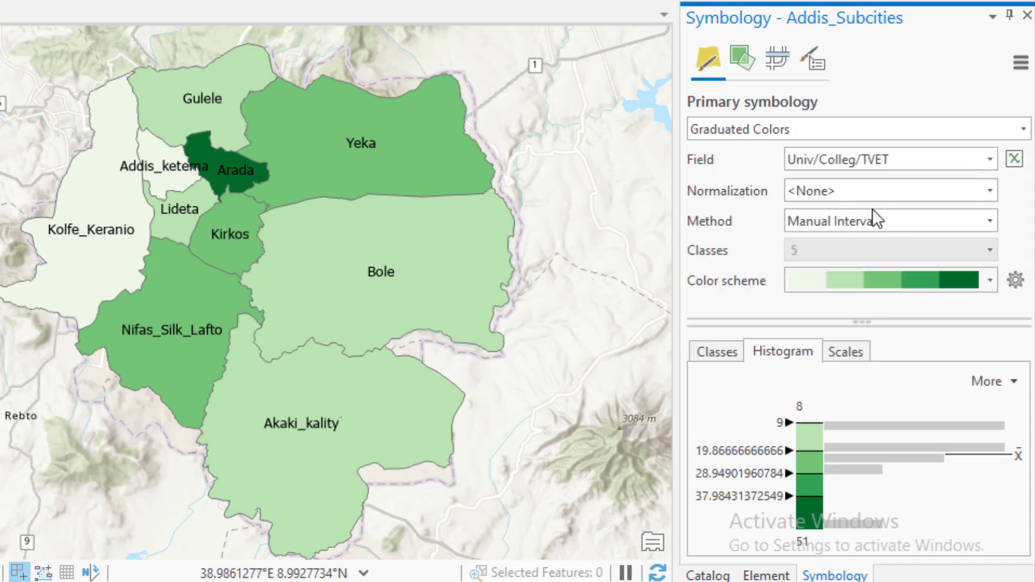
left_click(713, 353)
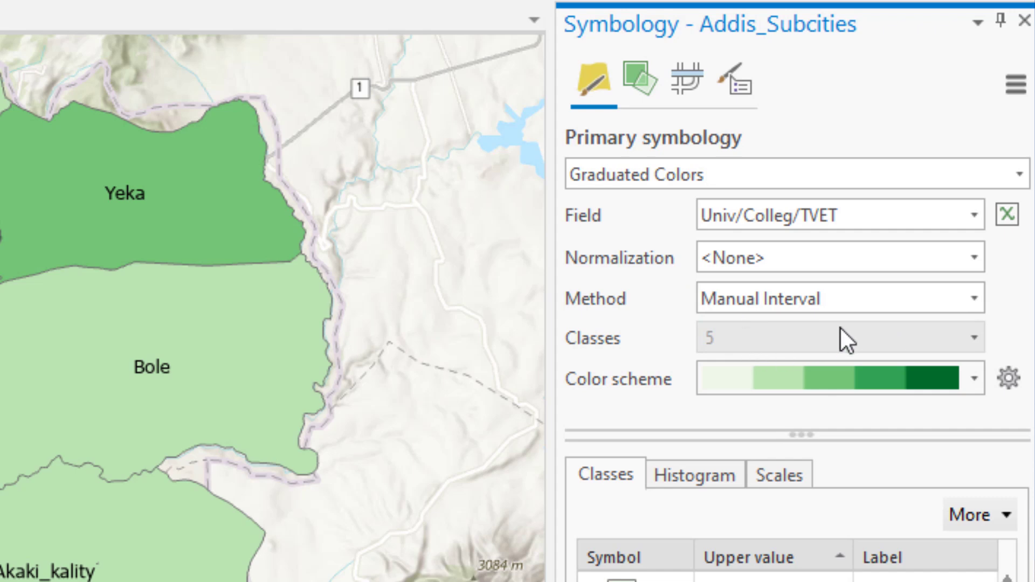
left_click_drag(795, 433, 802, 416)
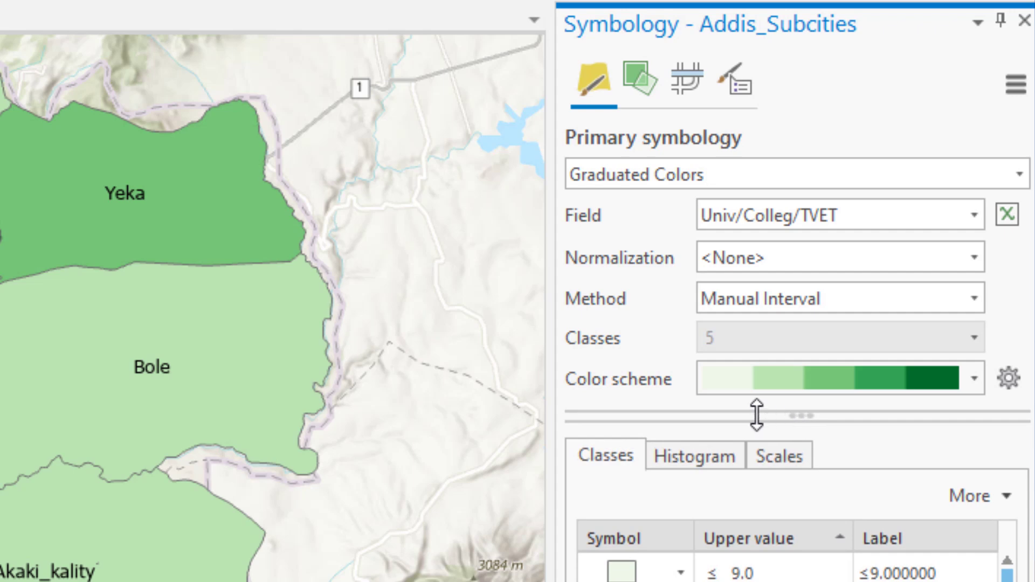
left_click(976, 296)
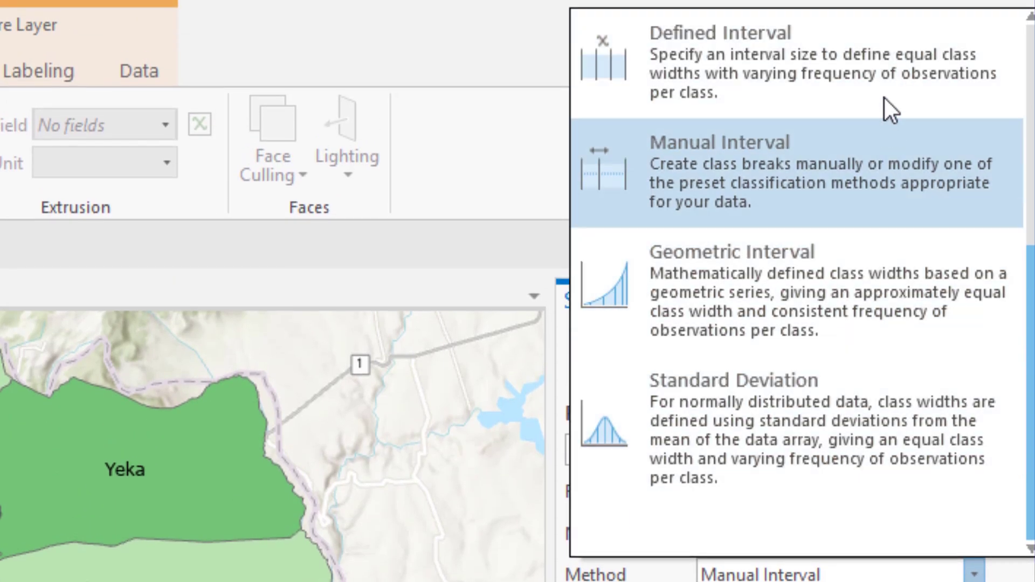
scroll(833, 162, "up", 3)
scroll(837, 135, "down", 3)
left_click(495, 34)
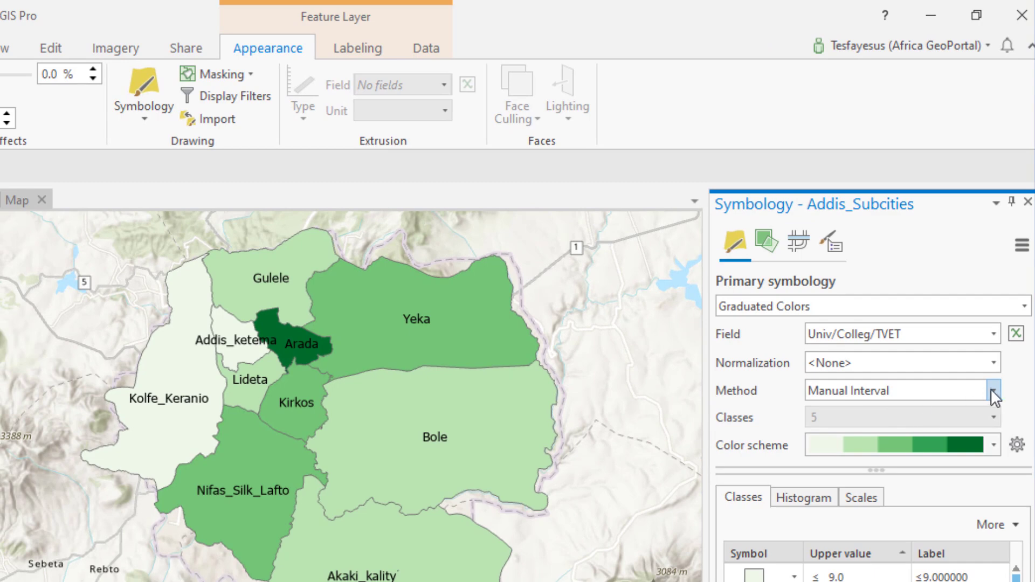
left_click(995, 389)
scroll(888, 276, "up", 3)
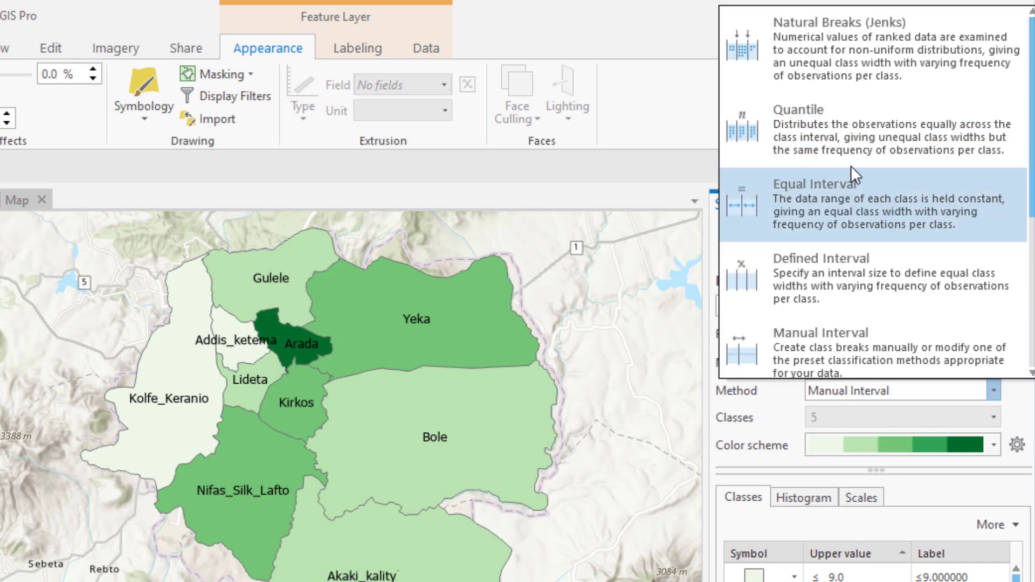
left_click(856, 123)
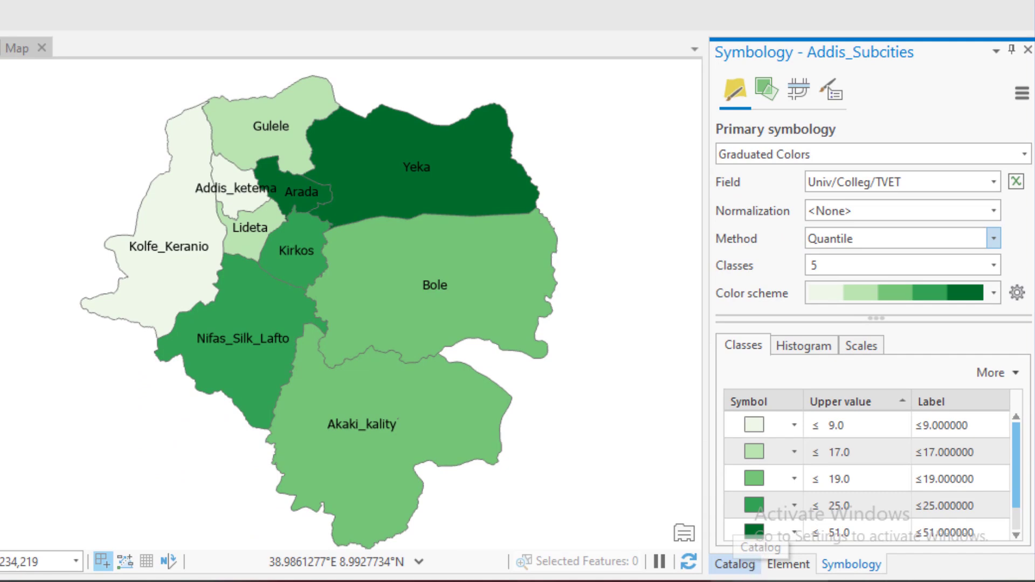
Bring up the project's Catalog and convert the 2D map to a local scene
left_click(743, 568)
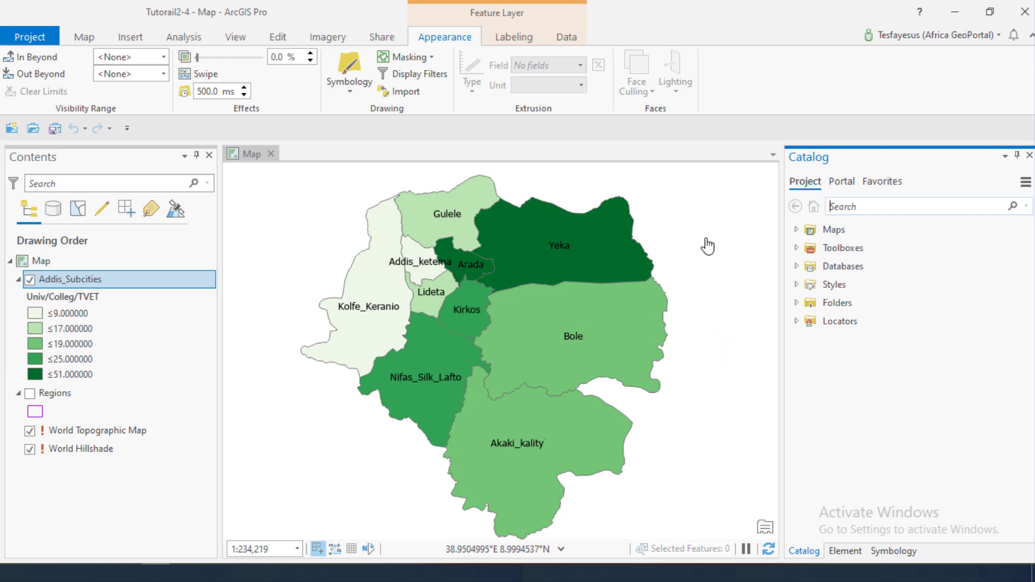
left_click(237, 37)
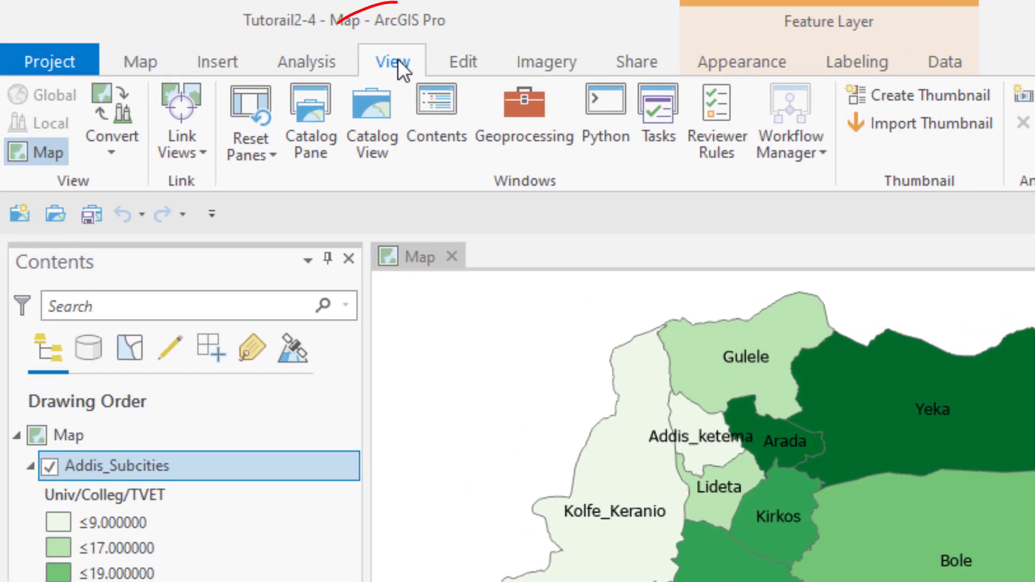
left_click(115, 150)
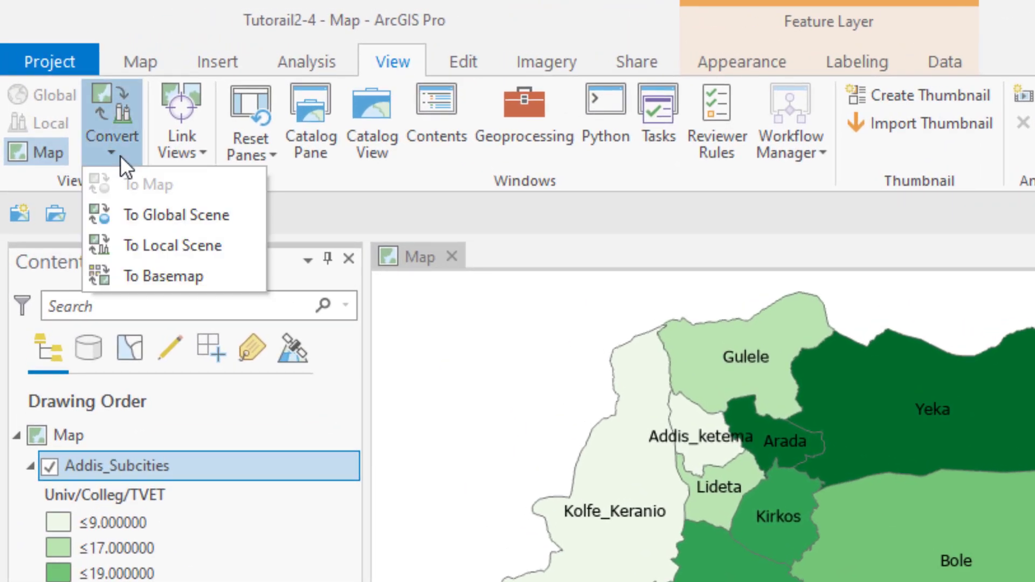
left_click(196, 248)
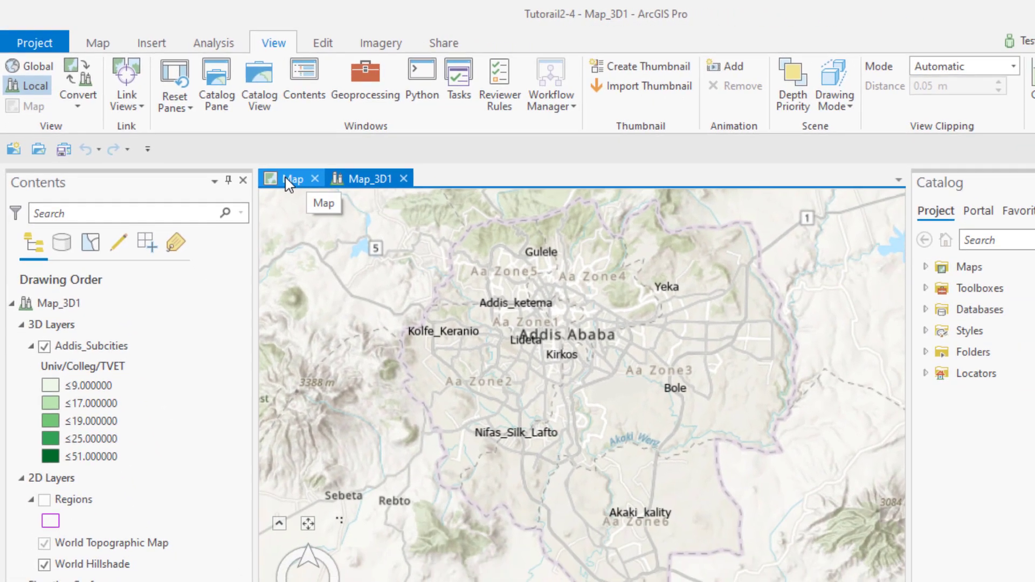
Compare the original 2D map with the converted Map_3D1 scene, ending in the scene
left_click(287, 180)
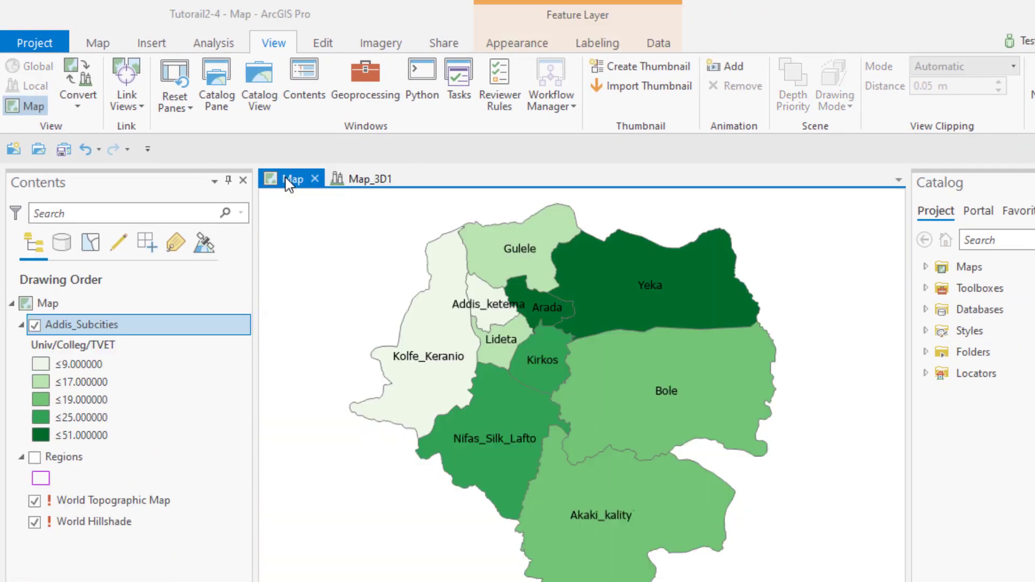
left_click(358, 178)
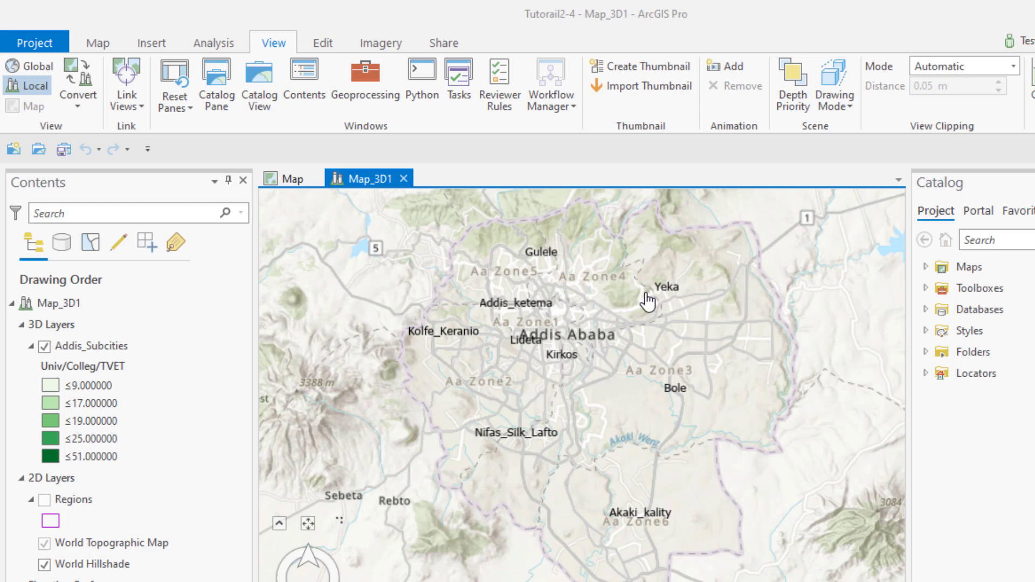
left_click(292, 180)
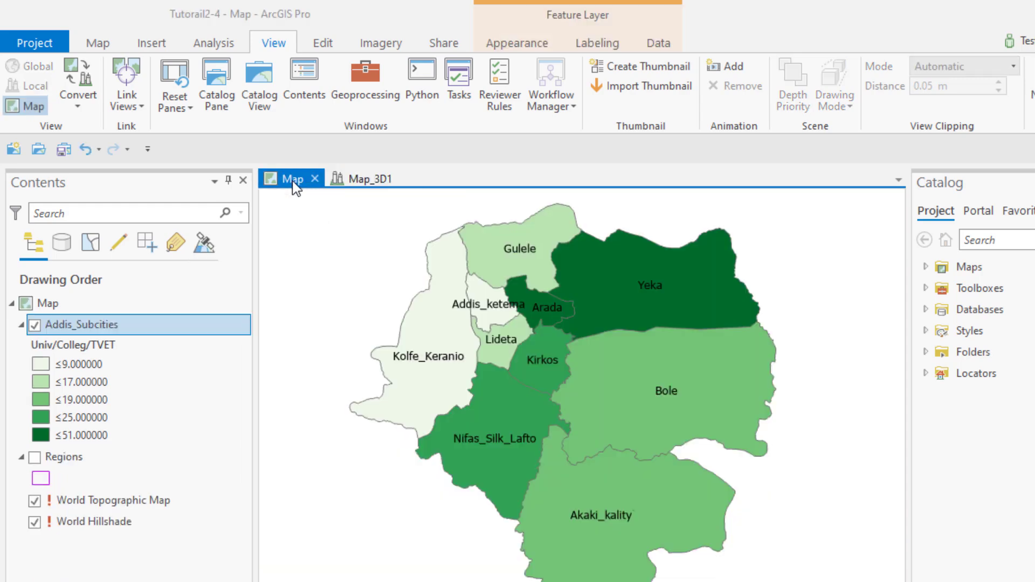
left_click(358, 180)
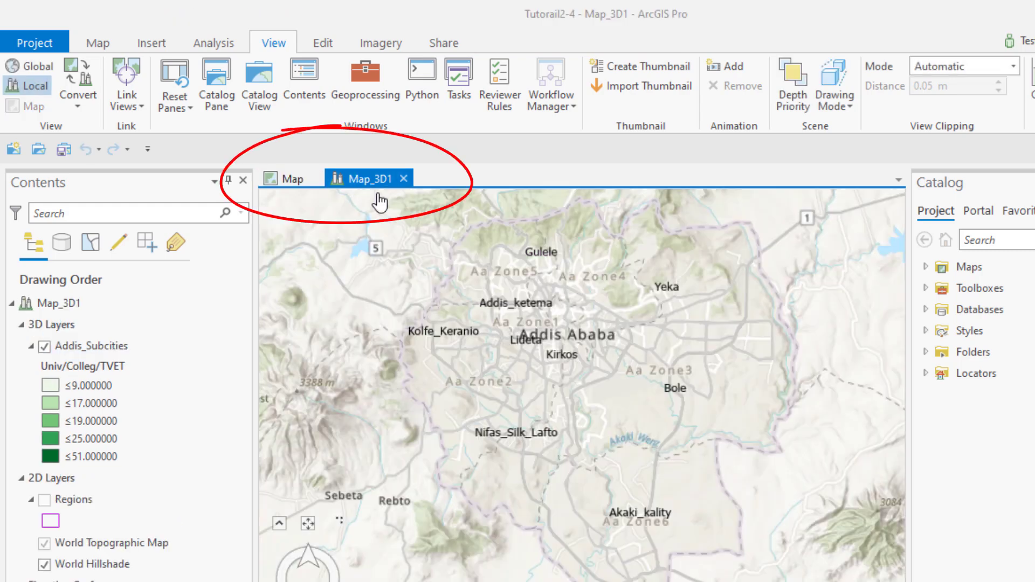
left_click(291, 181)
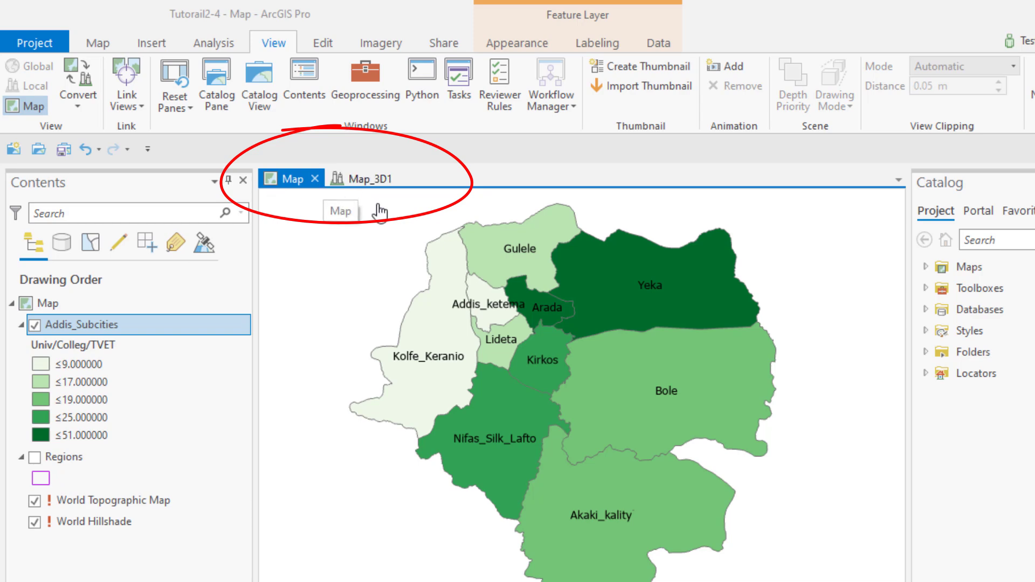
left_click(350, 185)
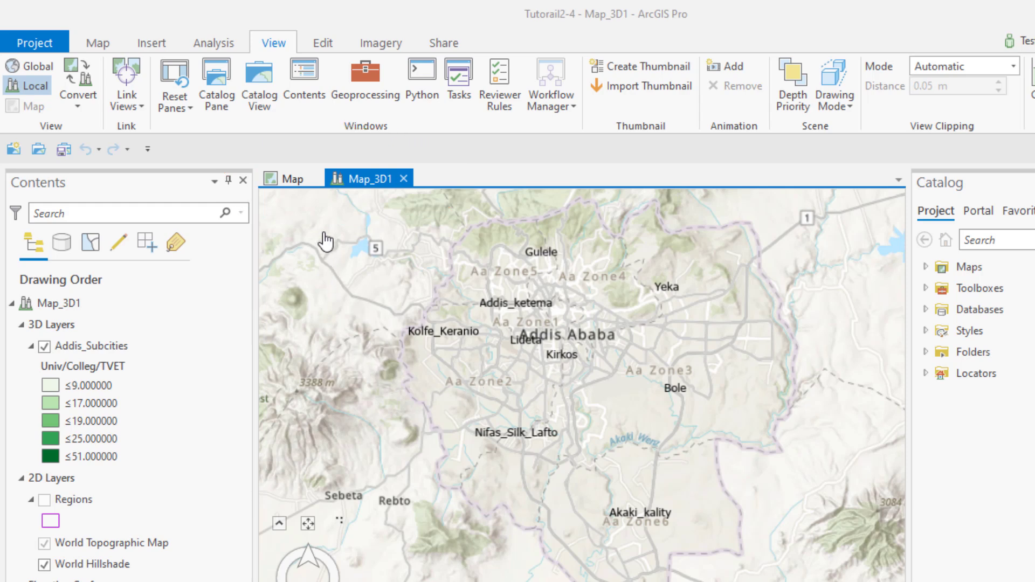
left_click(288, 183)
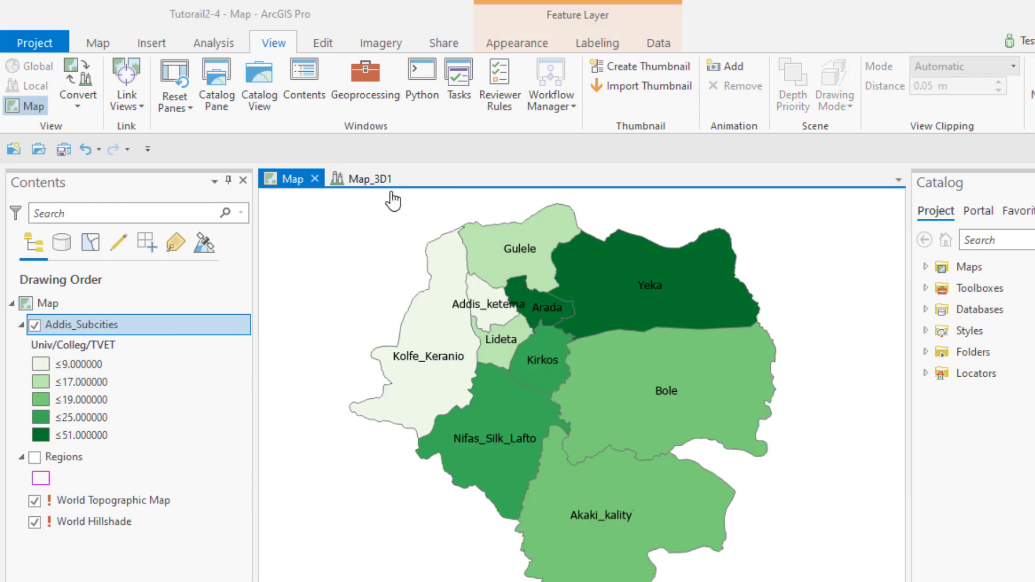
left_click(345, 183)
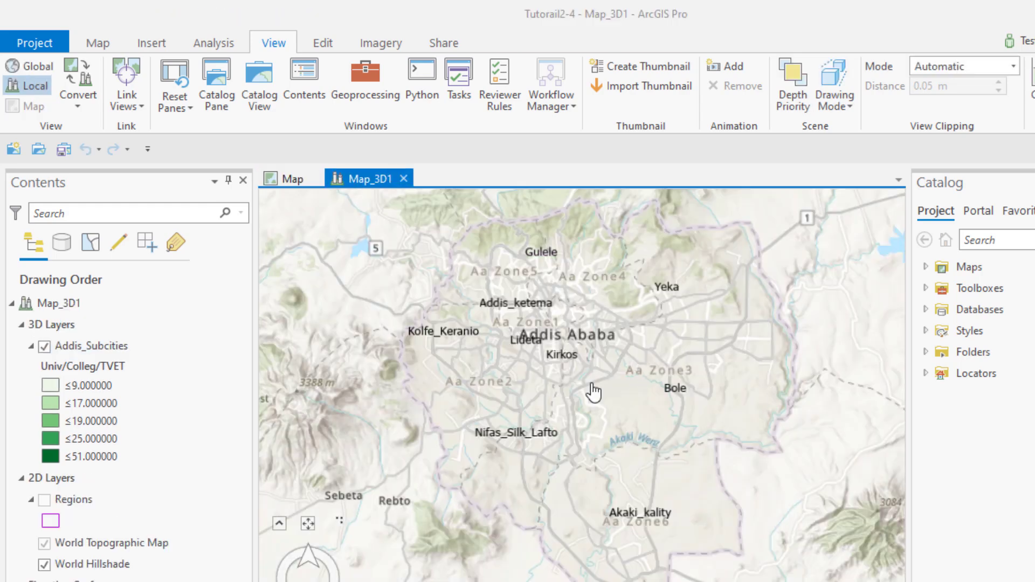
Set the extrusion type of the Addis_Subcities layer in the 3D scene to Base Height
left_click(96, 349)
left_click(97, 348)
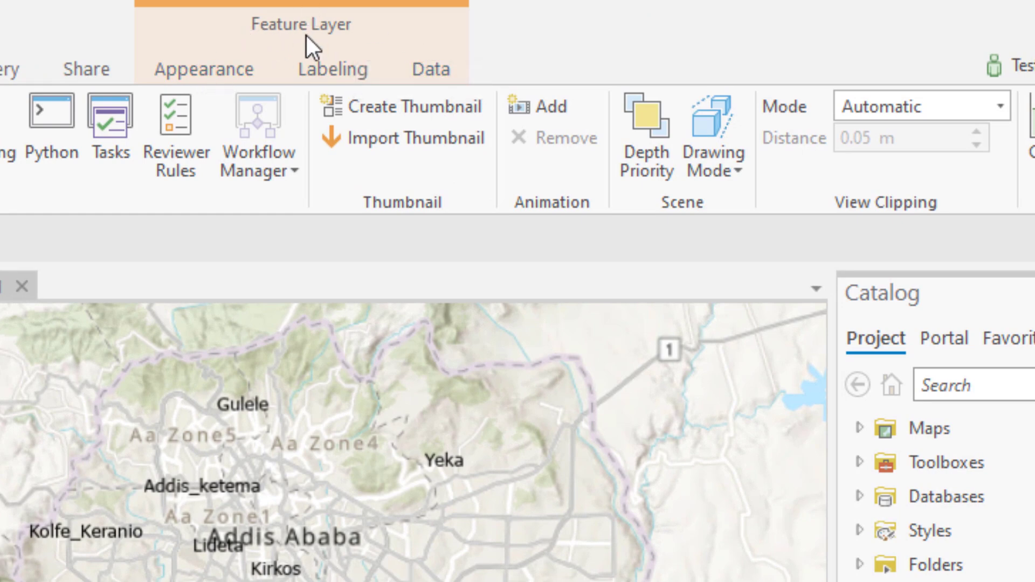
left_click(222, 71)
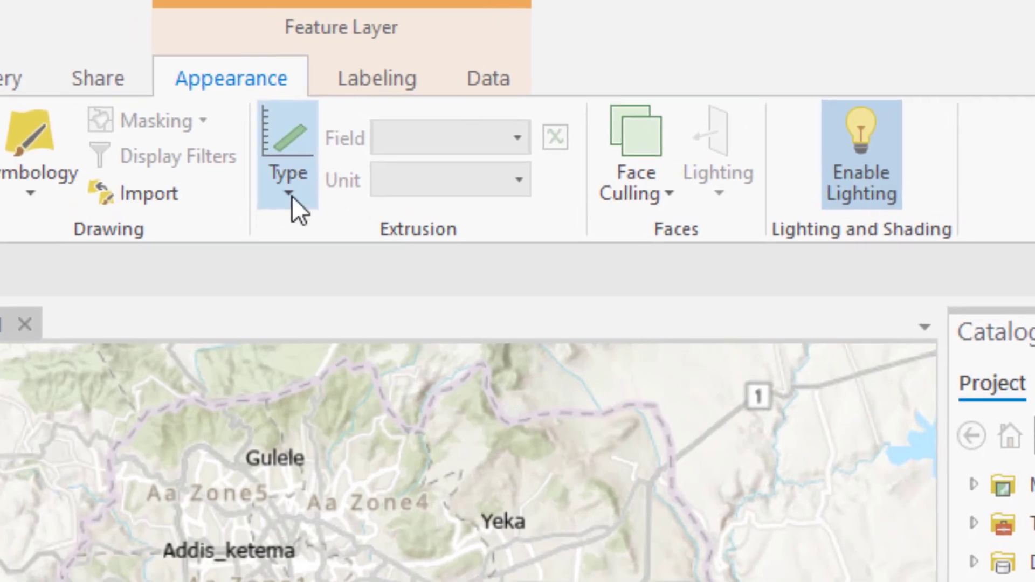
left_click(255, 164)
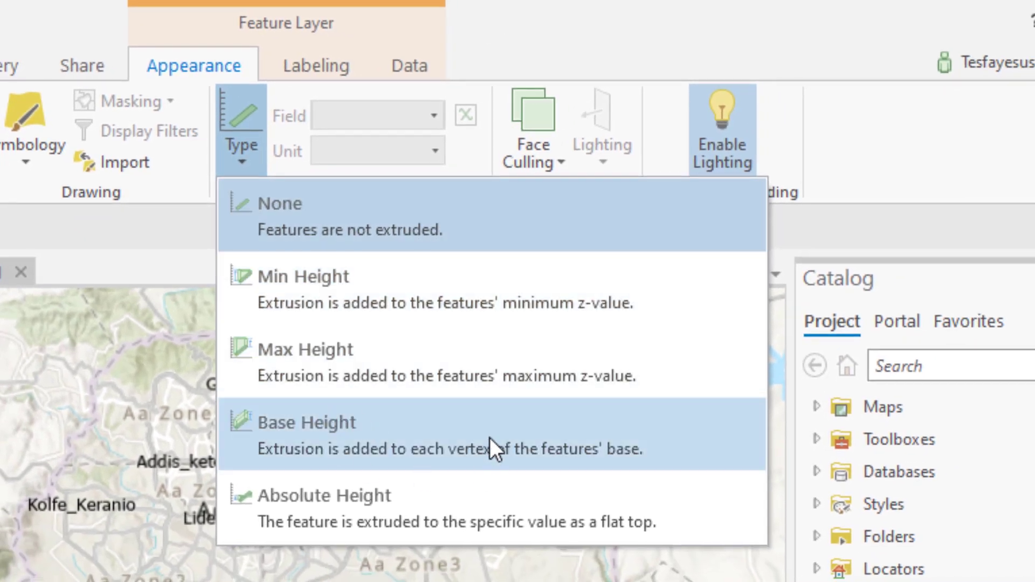
left_click(429, 433)
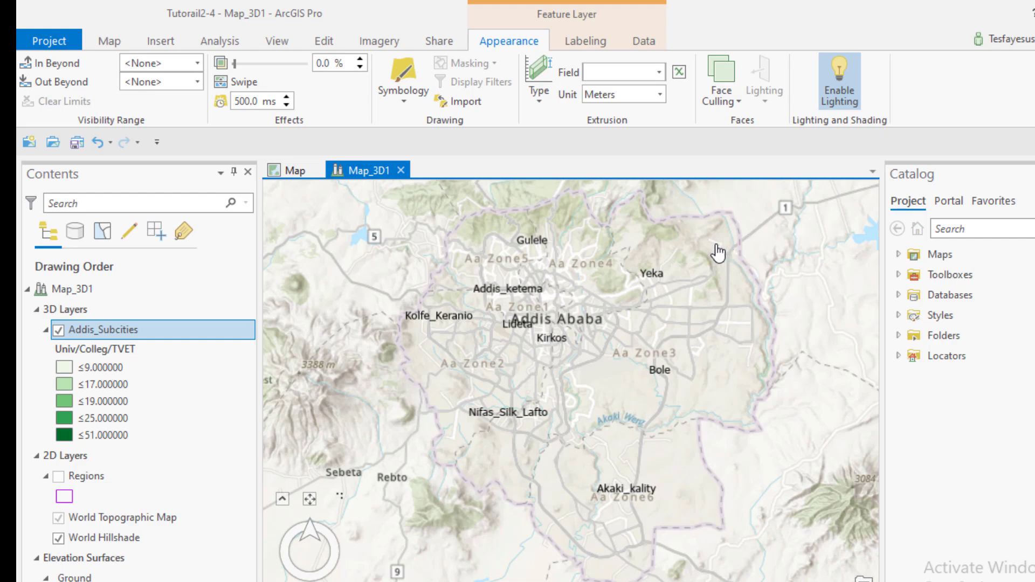
Extrude the sub-cities by the Univ/Colleg/TVET field with the extrusion unit set to Kilometers
left_click(658, 72)
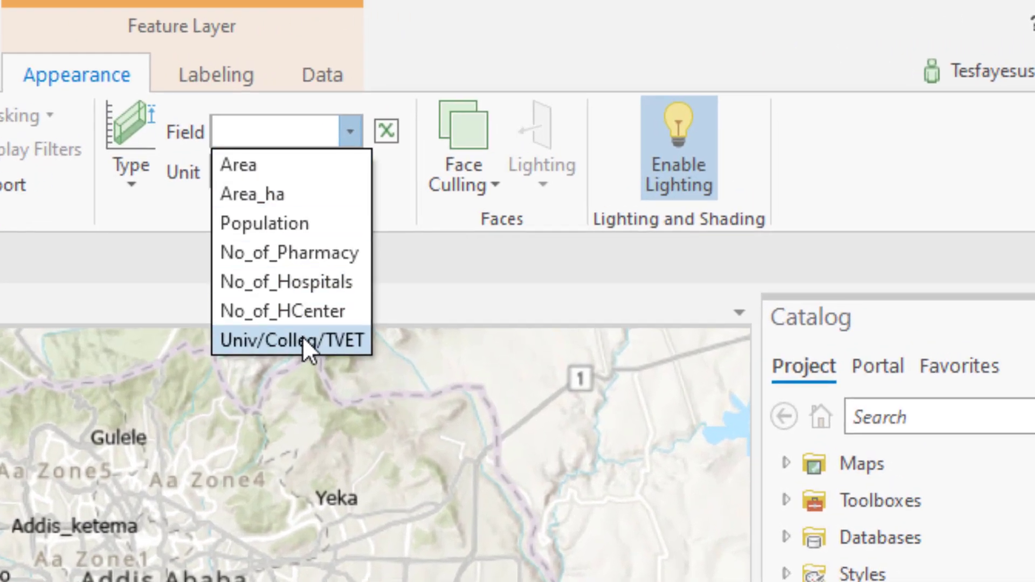
left_click(261, 340)
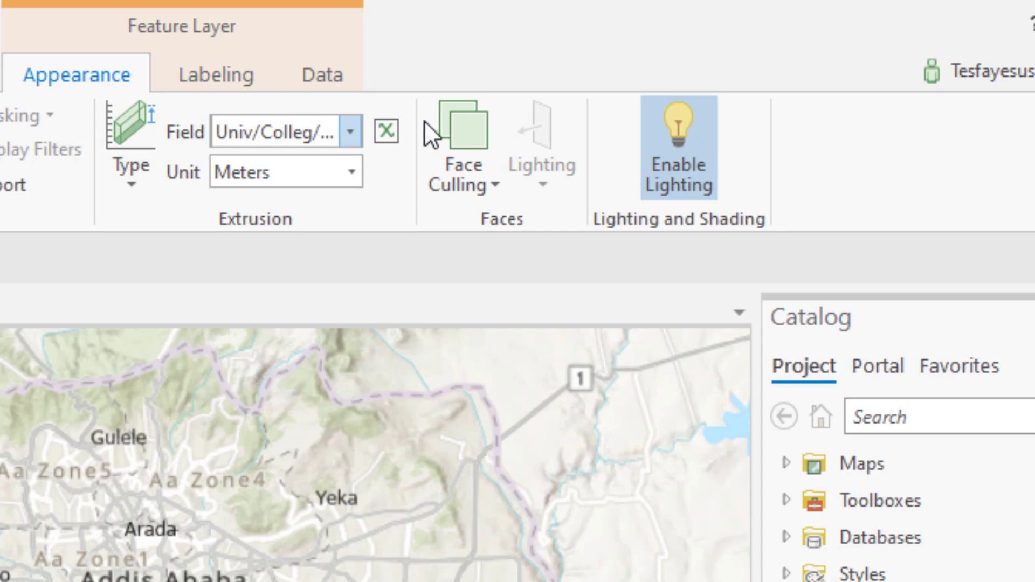
left_click(353, 133)
left_click(307, 331)
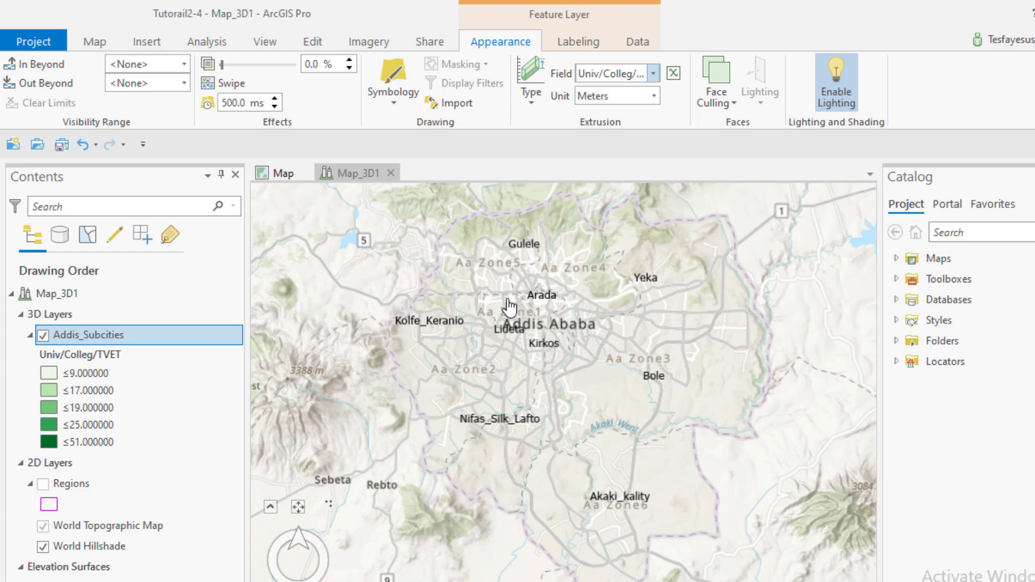
left_click(653, 96)
left_click(614, 177)
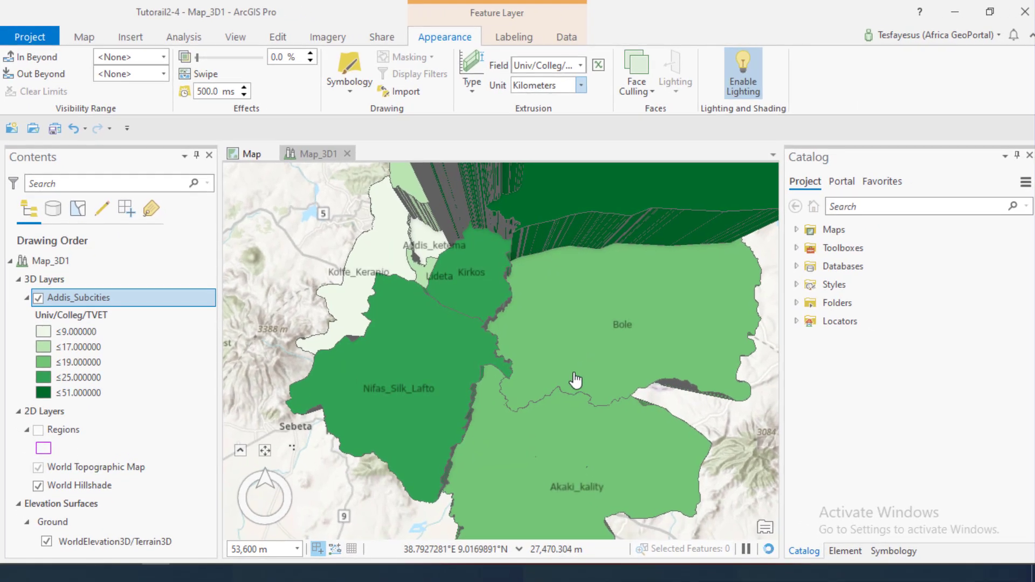
Examine the extruded sub-cities in the scene from a tilted view, comparing the block heights from Akaki_kality up to Arada
mouse_move(576, 386)
left_mouse_down()
mouse_move(579, 312)
mouse_move(559, 211)
left_mouse_up()
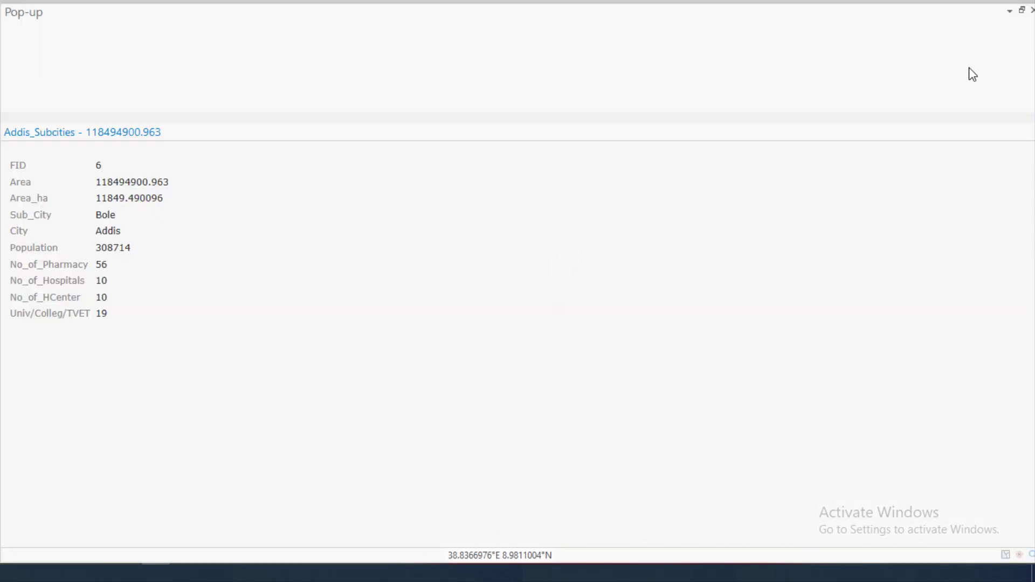
left_click(1032, 11)
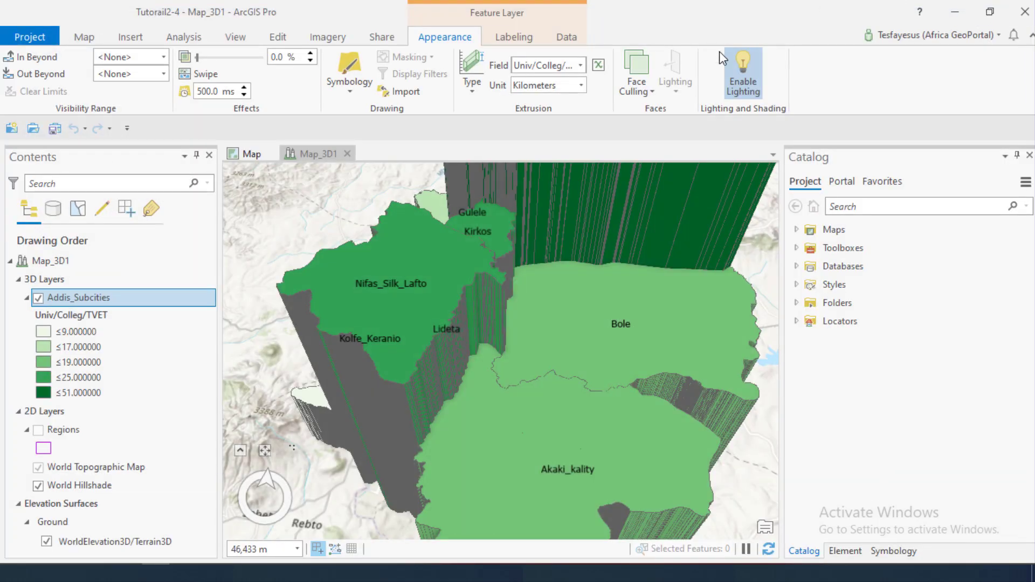
scroll(625, 244, "down", 2)
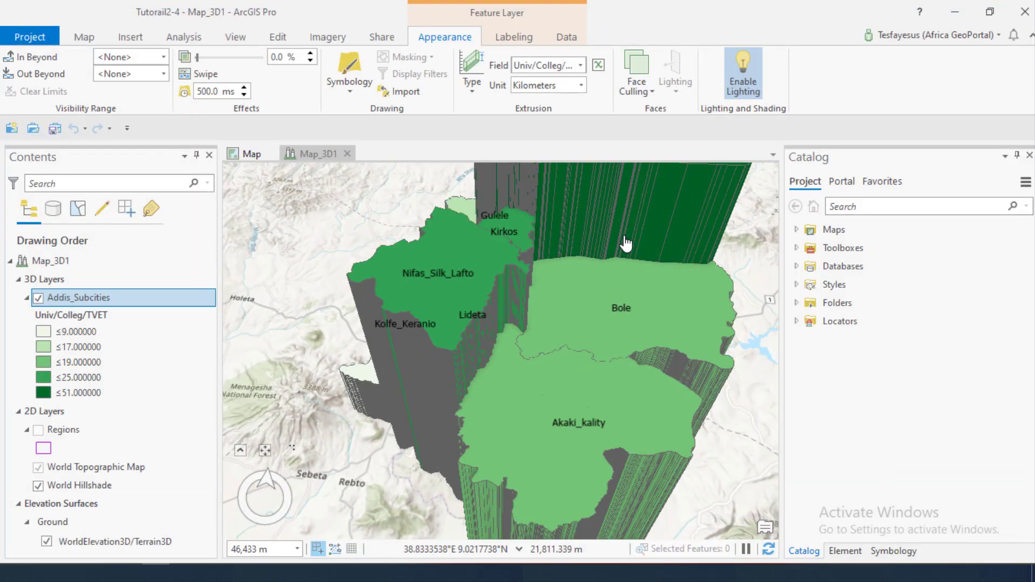
scroll(625, 244, "down", 3)
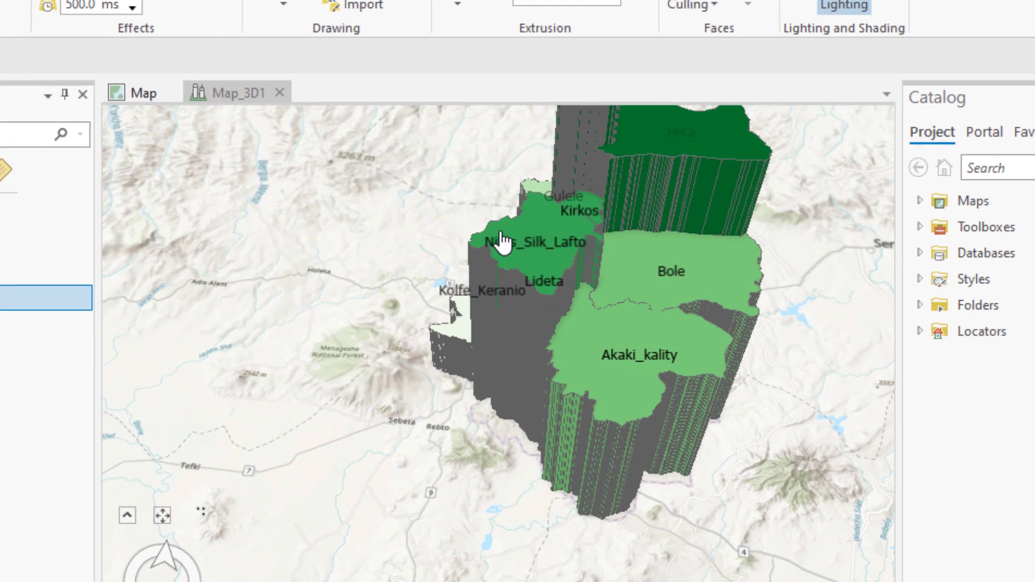
left_click_drag(323, 360, 331, 365)
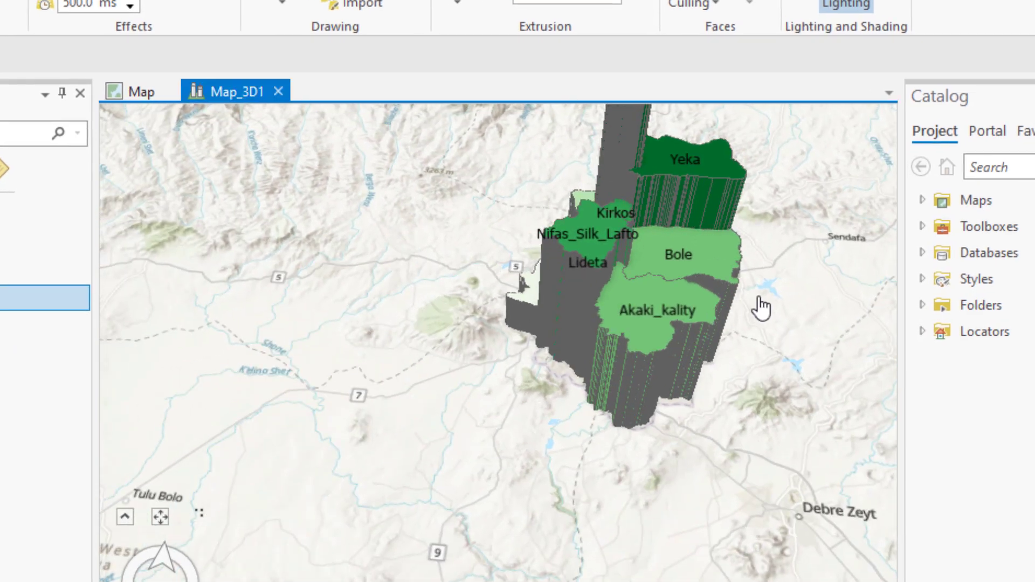
left_click_drag(413, 463, 319, 510)
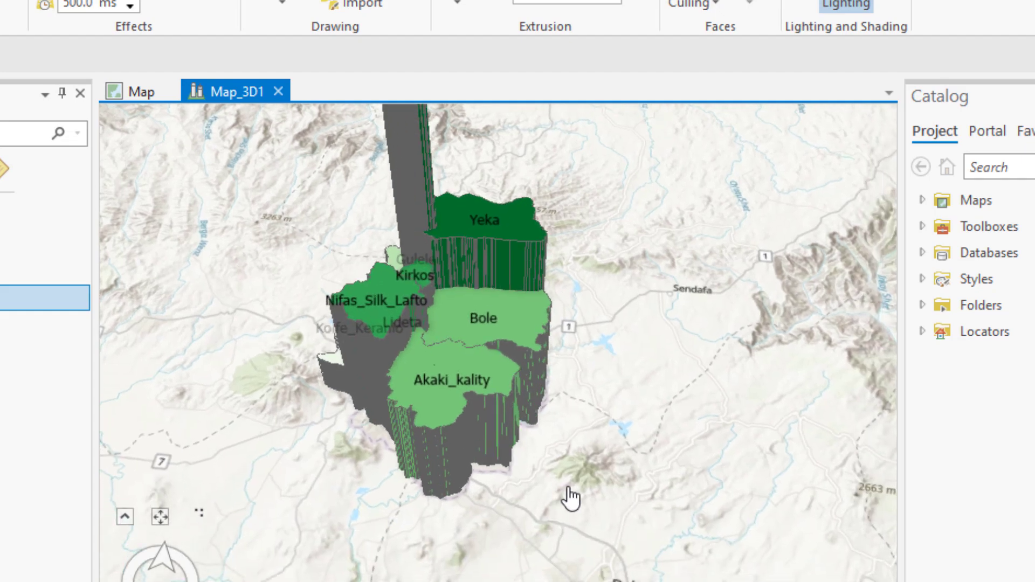
left_click_drag(601, 546, 666, 581)
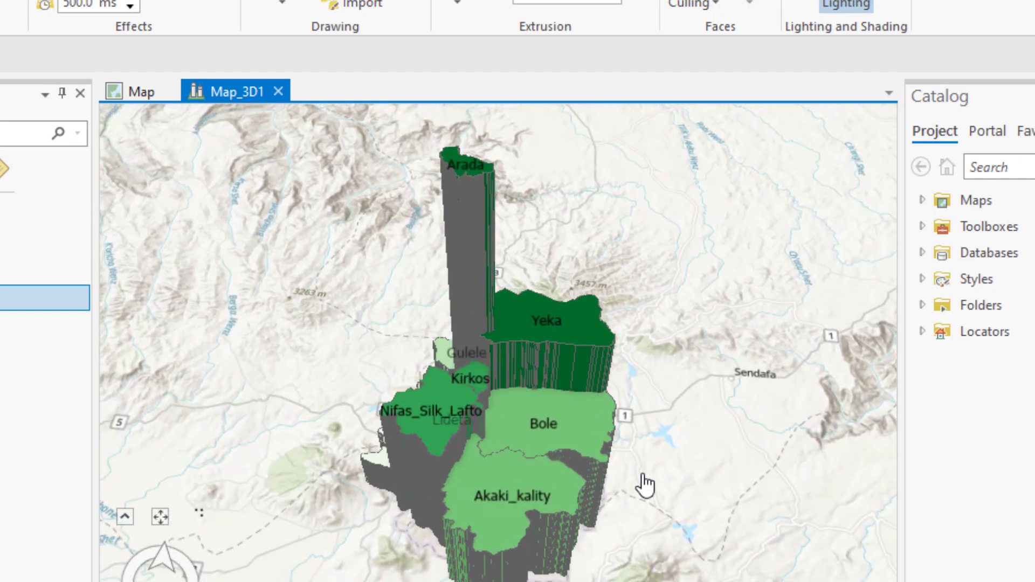
scroll(712, 396, "up", 5)
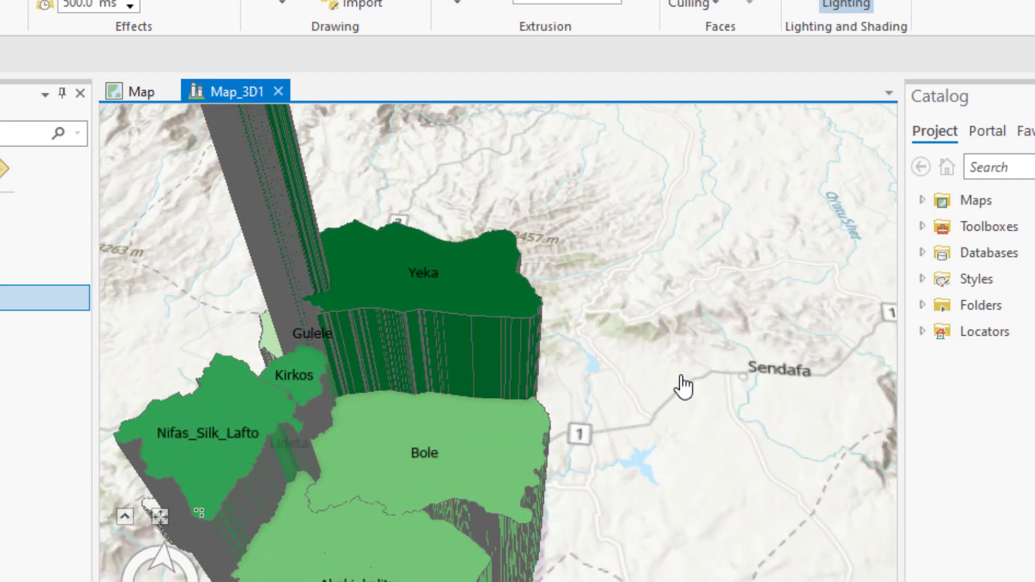
scroll(685, 387, "down", 2)
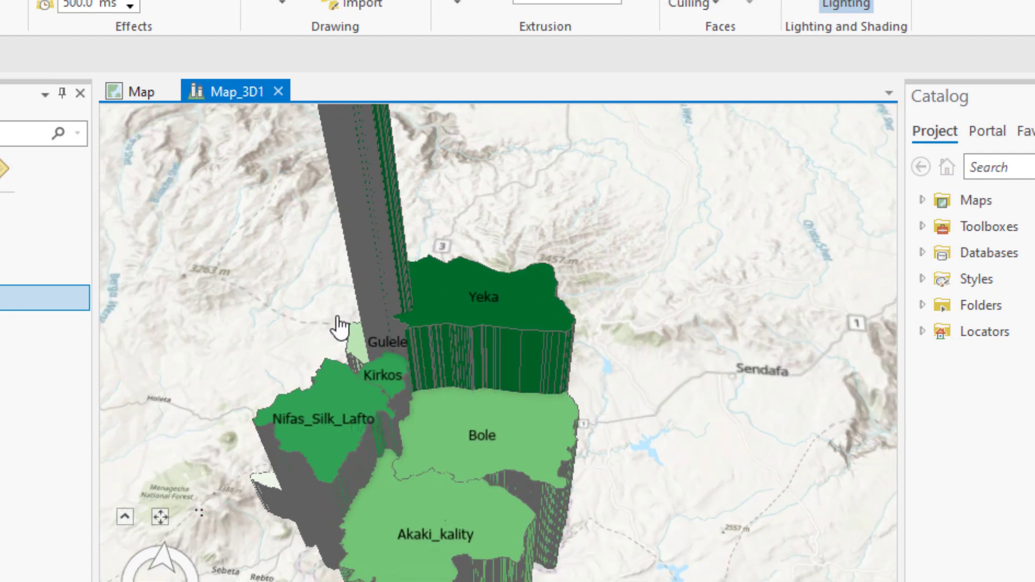
left_click_drag(225, 332, 302, 359)
left_click_drag(451, 480, 356, 566)
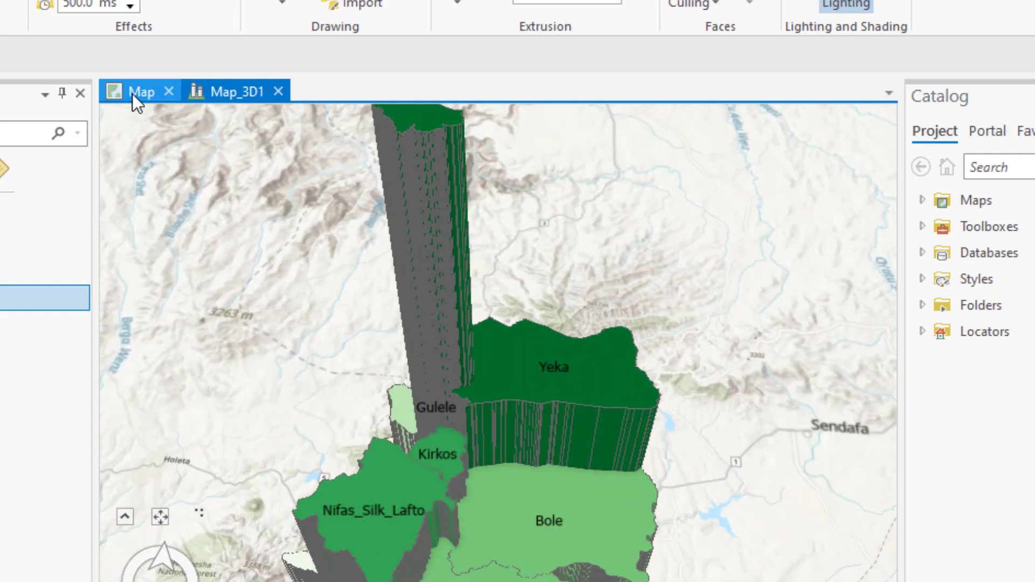
Compare Yeka and Arada in the flat 2D map with their extruded blocks in the Map_3D1 scene
left_click(134, 92)
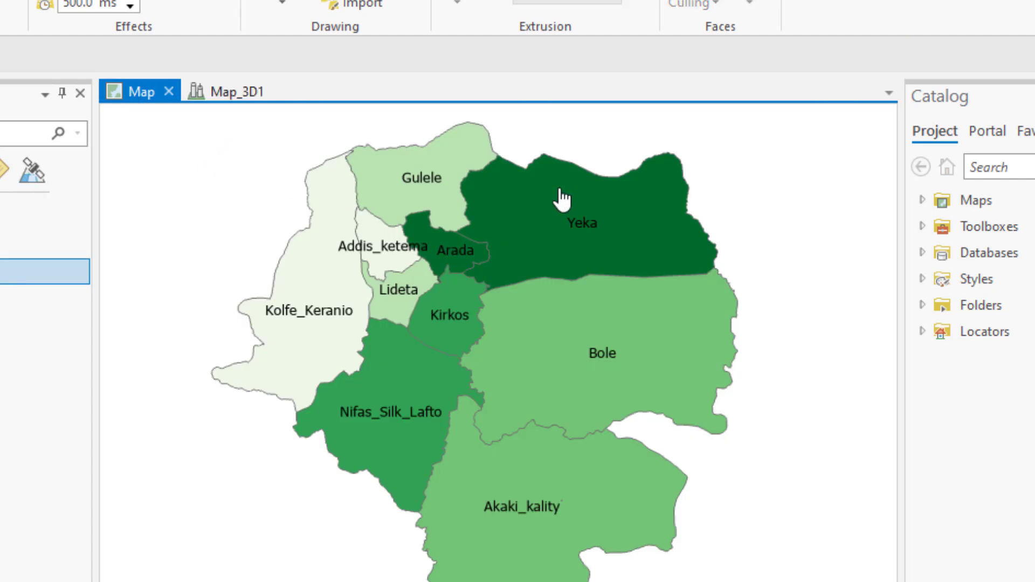
left_click(212, 85)
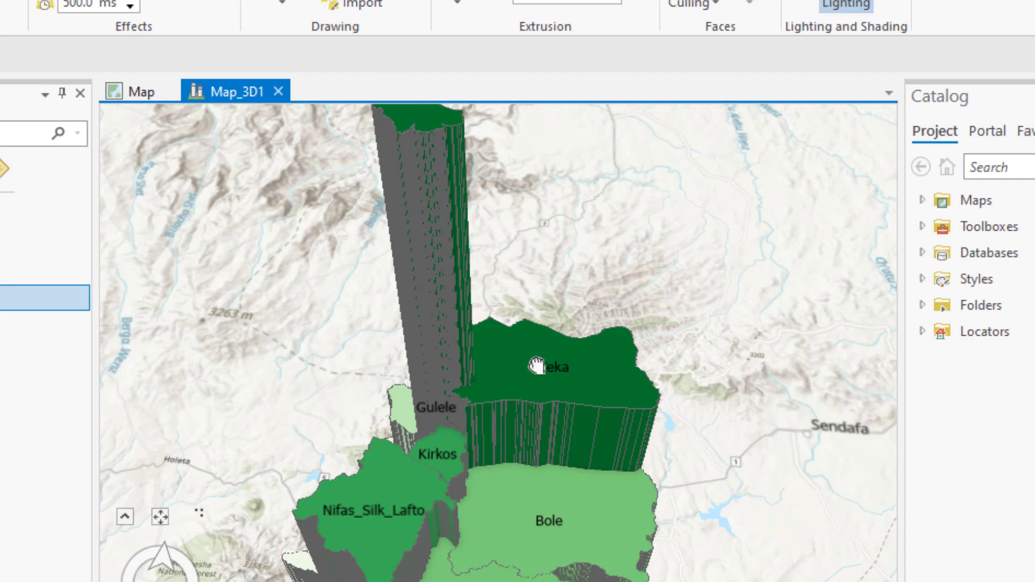
left_click_drag(536, 360, 557, 441)
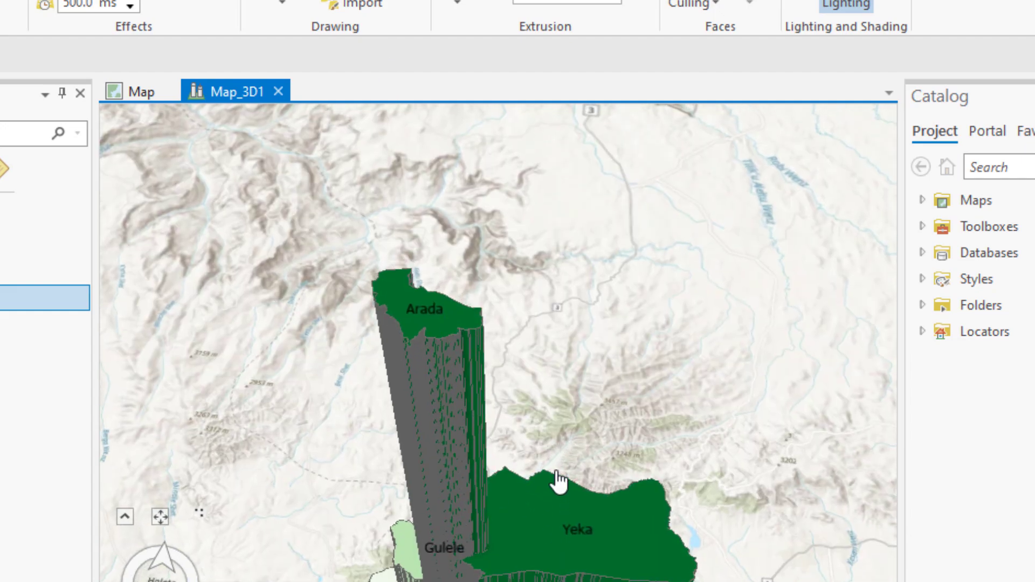
left_click_drag(585, 246, 585, 215)
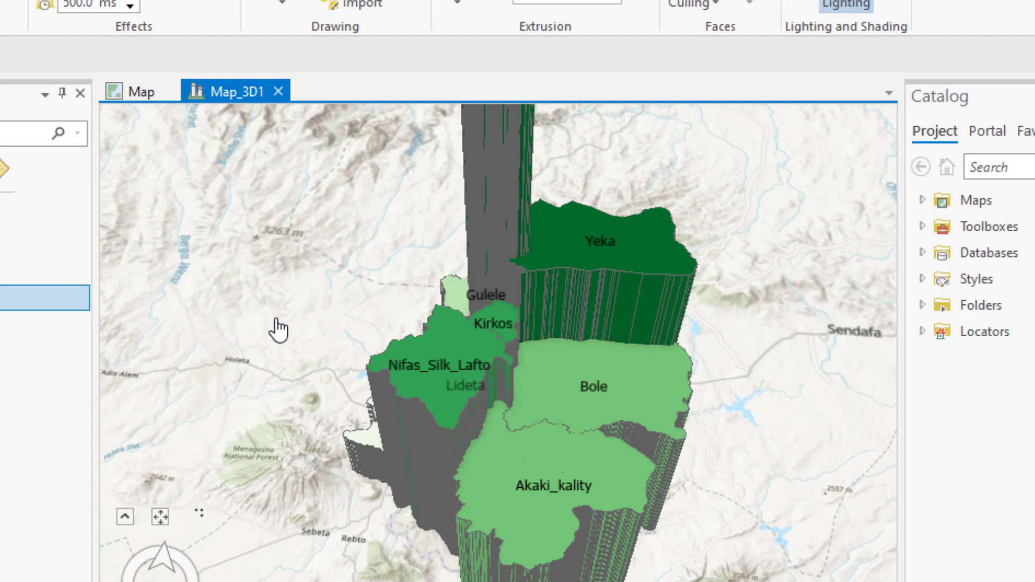